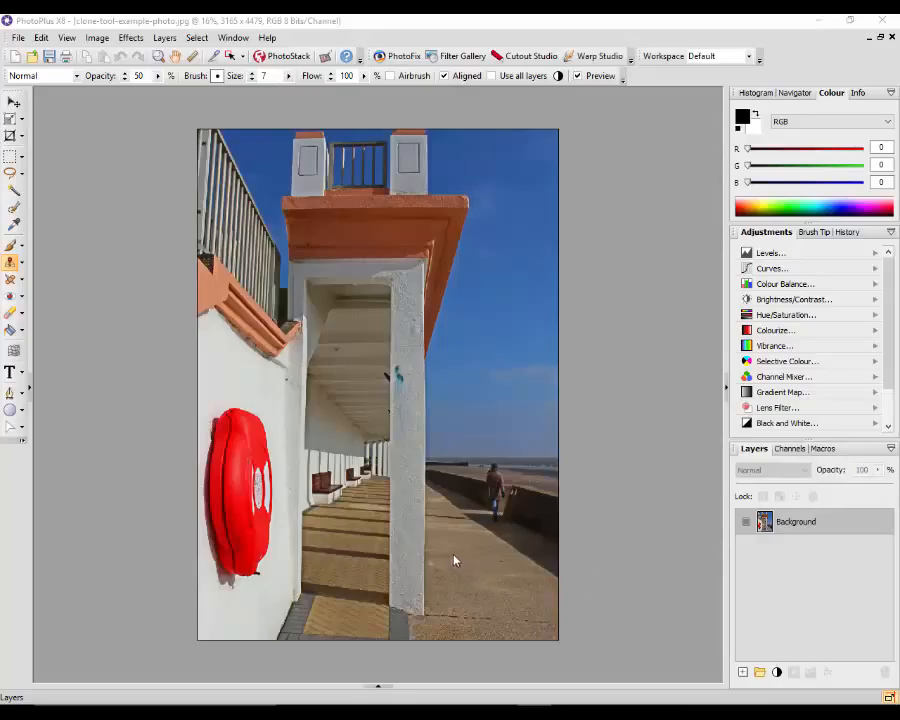
Examine the blue-green paint stain running down the white pillar, both close up and in the context of the whole photo
click(20, 157)
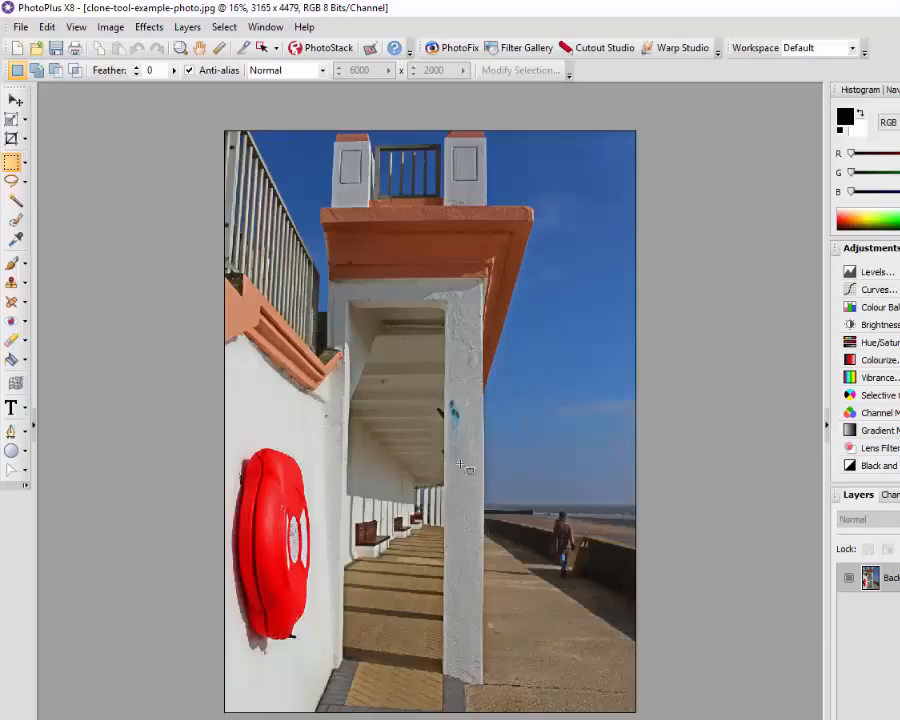
scroll(470, 412, up, 1)
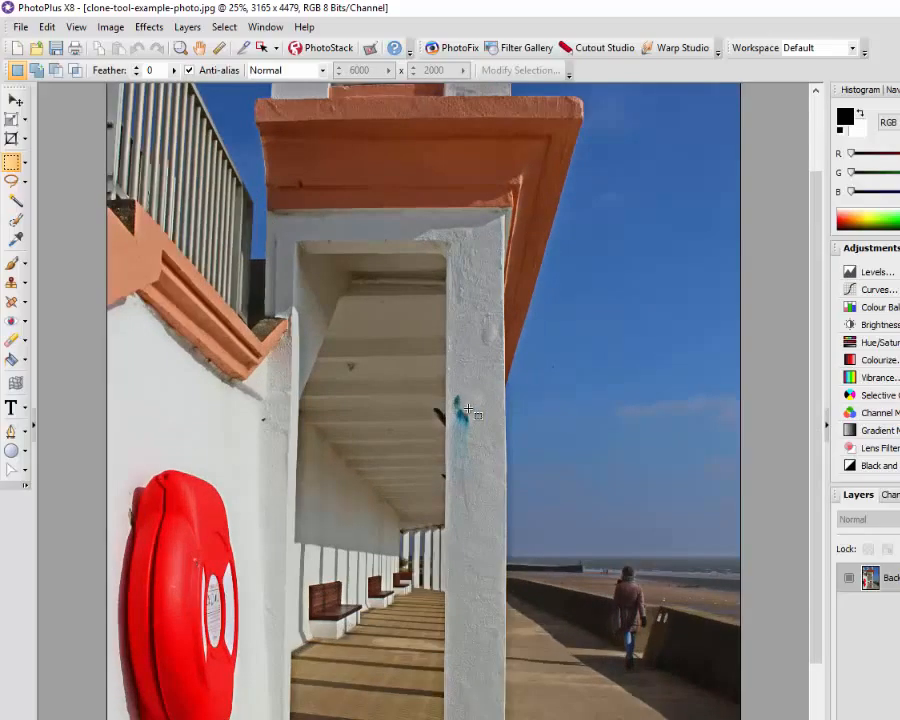
scroll(464, 416, up, 3)
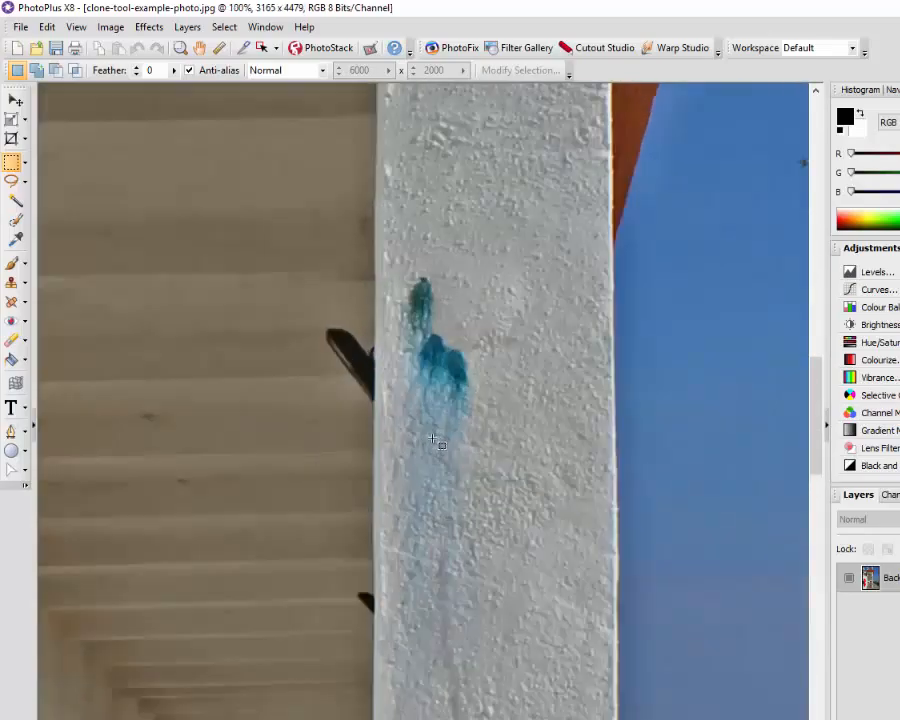
scroll(434, 438, up, 1)
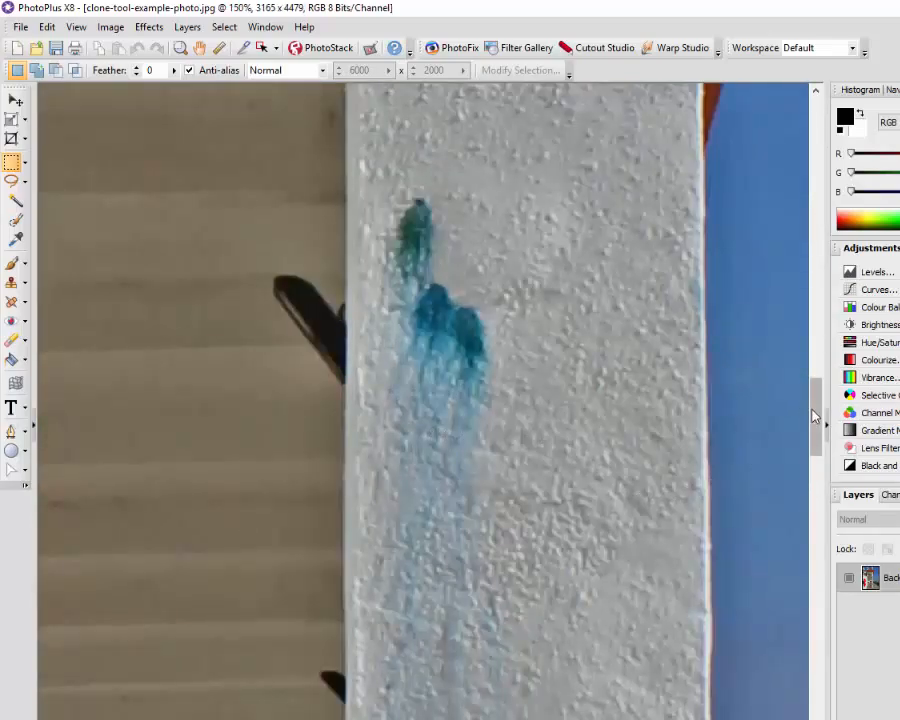
drag(813, 416, 814, 402)
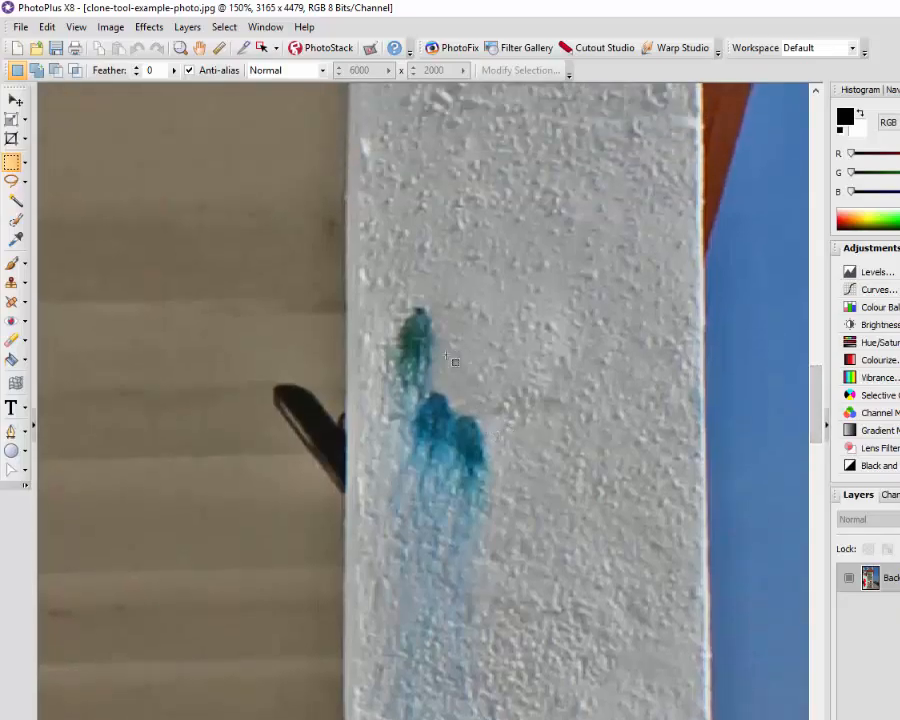
scroll(454, 361, down, 6)
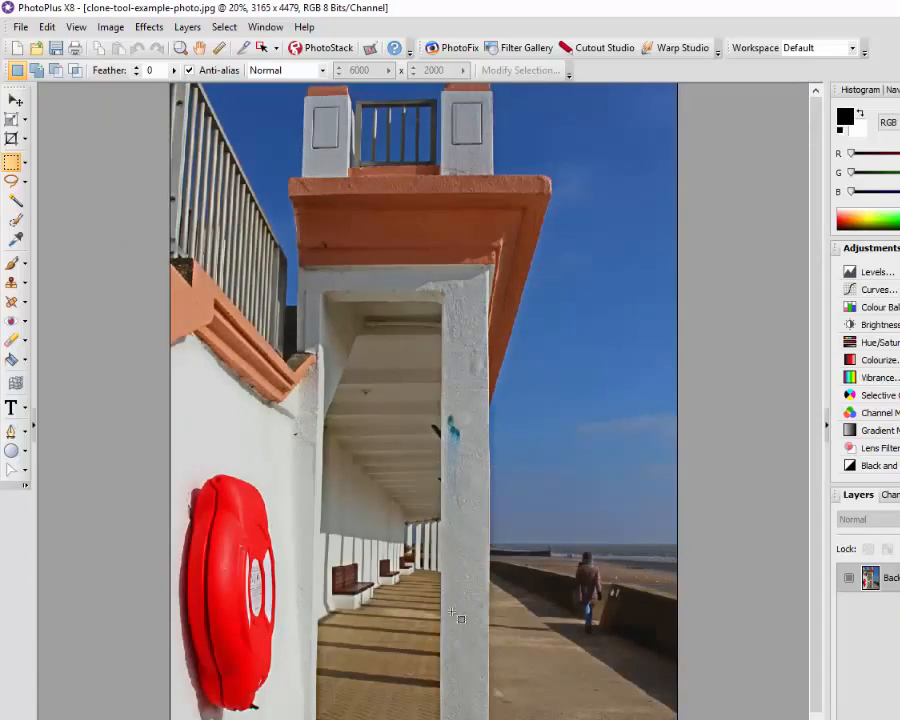
scroll(455, 610, down, 1)
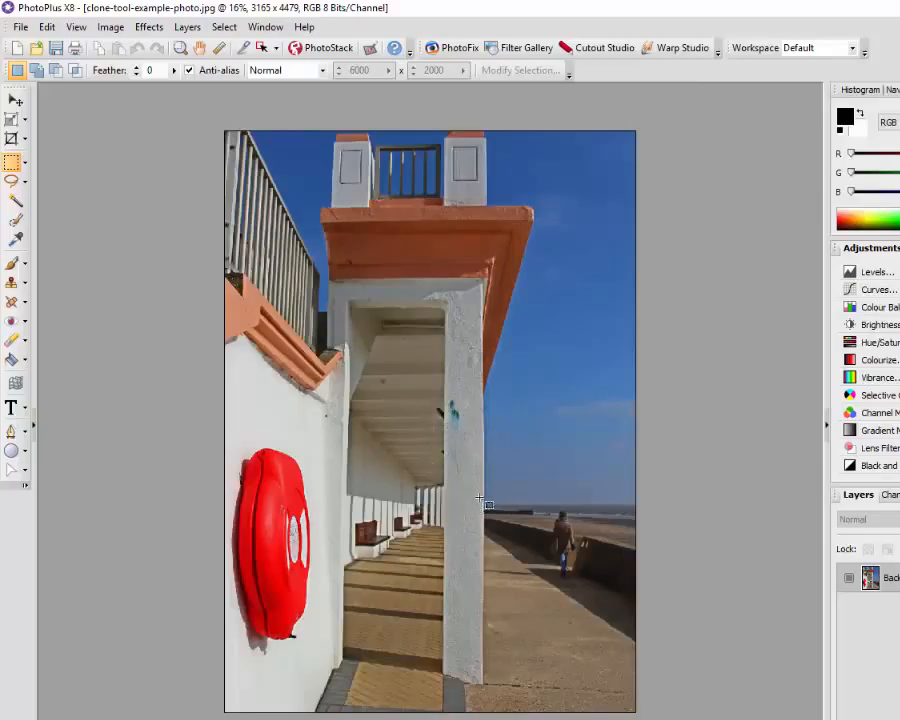
scroll(479, 498, up, 3)
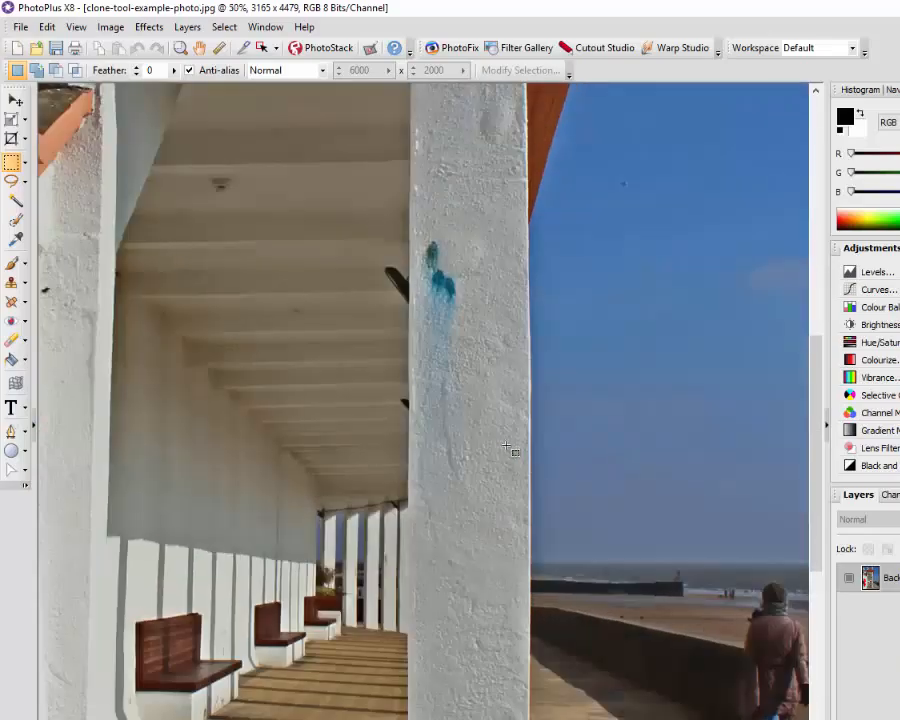
scroll(559, 410, up, 1)
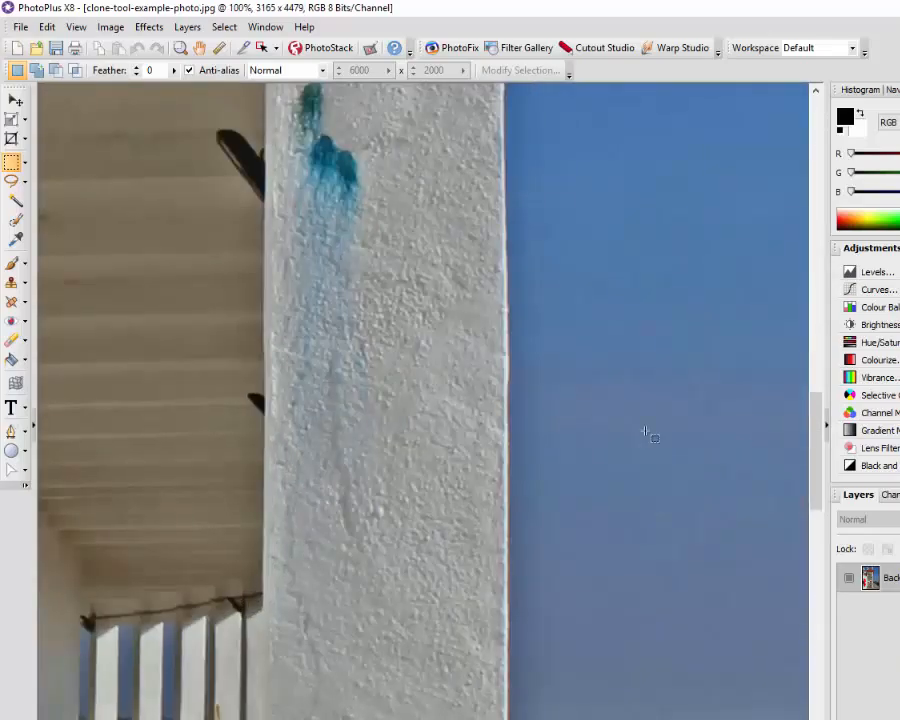
drag(820, 424, 816, 388)
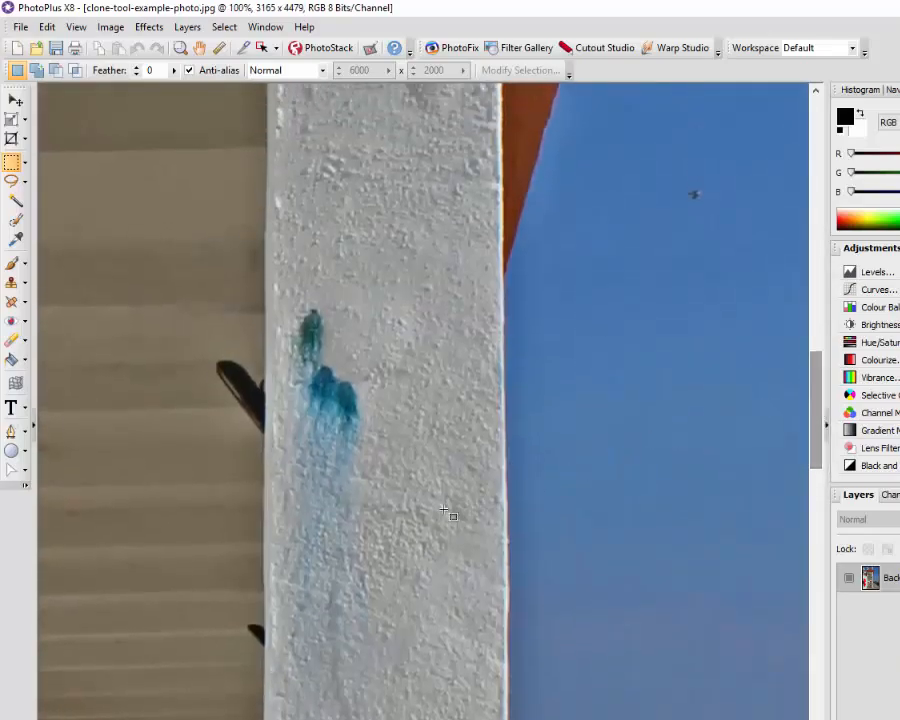
scroll(408, 513, up, 1)
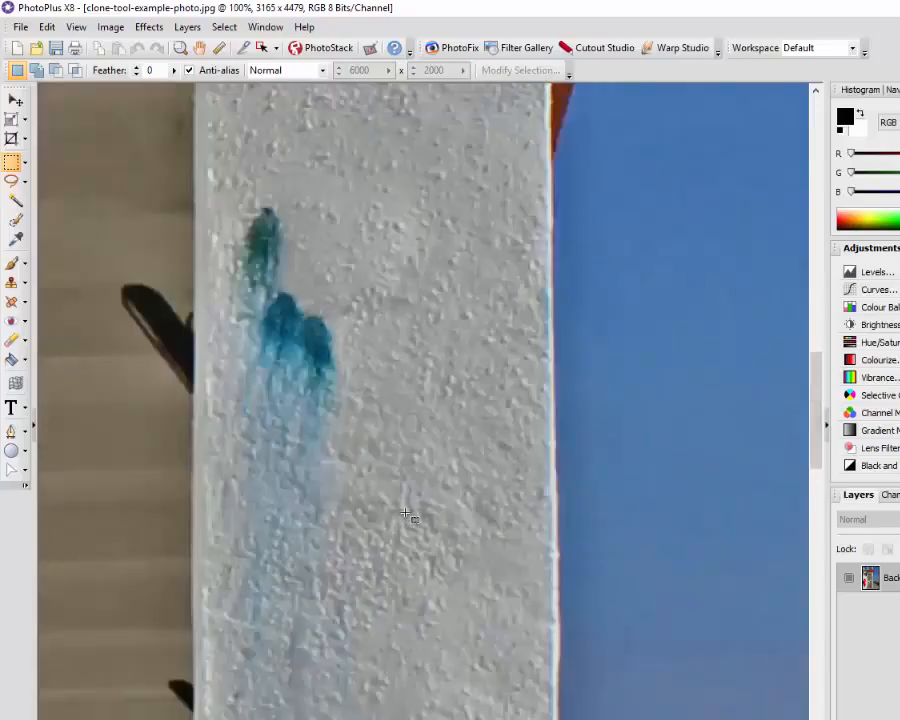
scroll(405, 513, down, 1)
scroll(410, 515, up, 1)
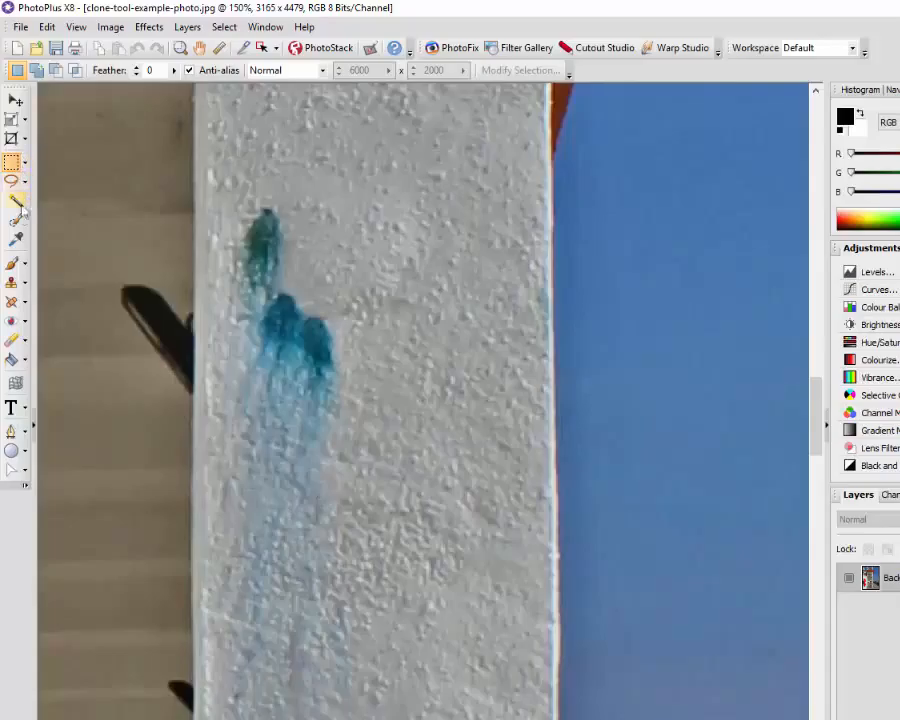
Activate the Clone tool and look through its brush blend modes, keeping Normal
click(12, 285)
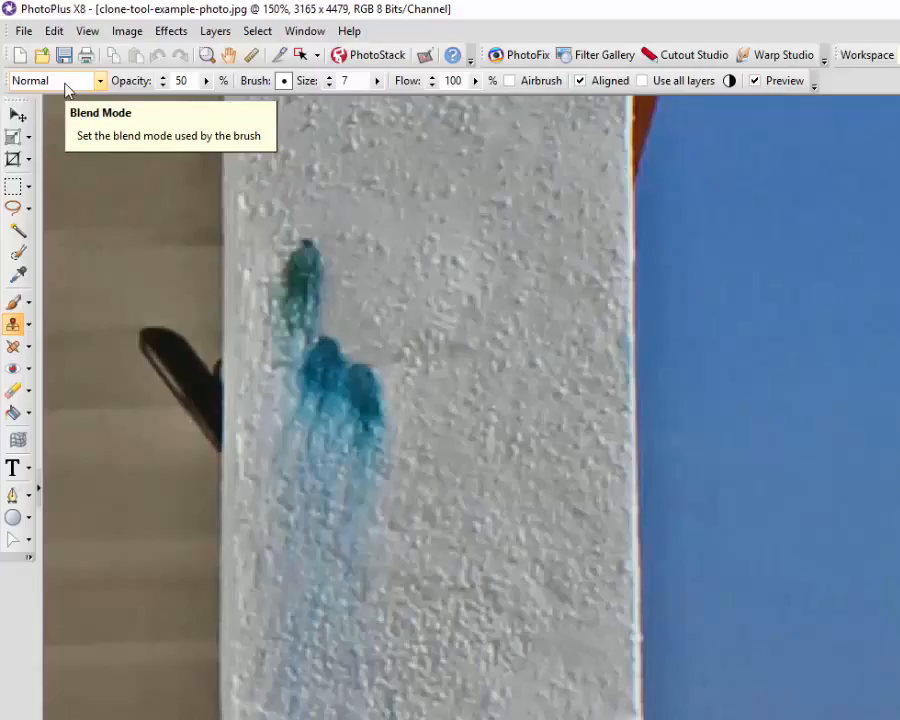
click(100, 81)
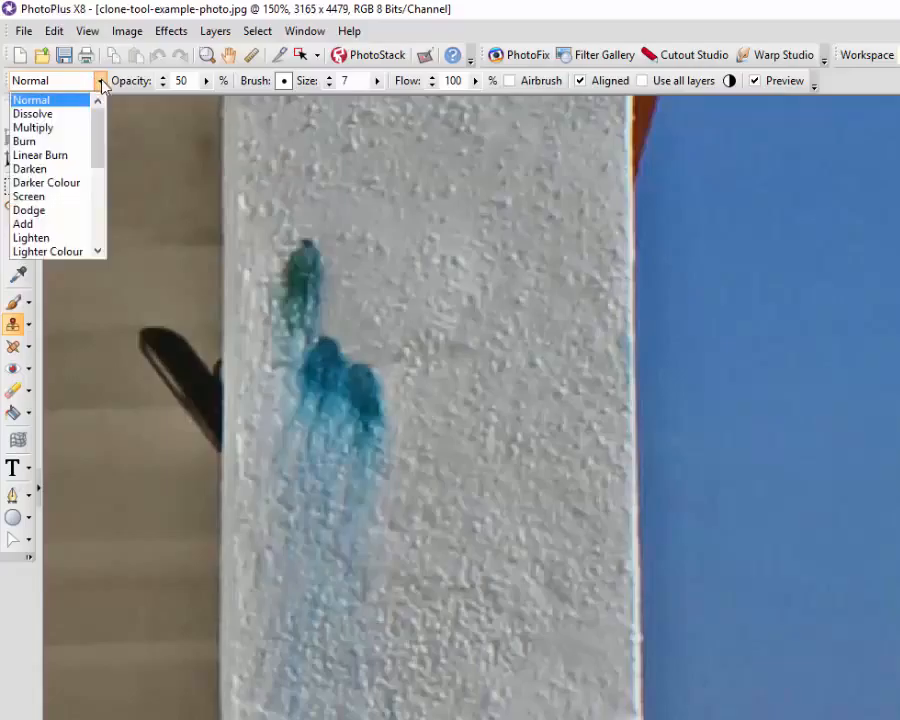
mouse_move(96, 131)
mouse_down()
mouse_move(97, 176)
mouse_move(100, 122)
mouse_up()
click(165, 88)
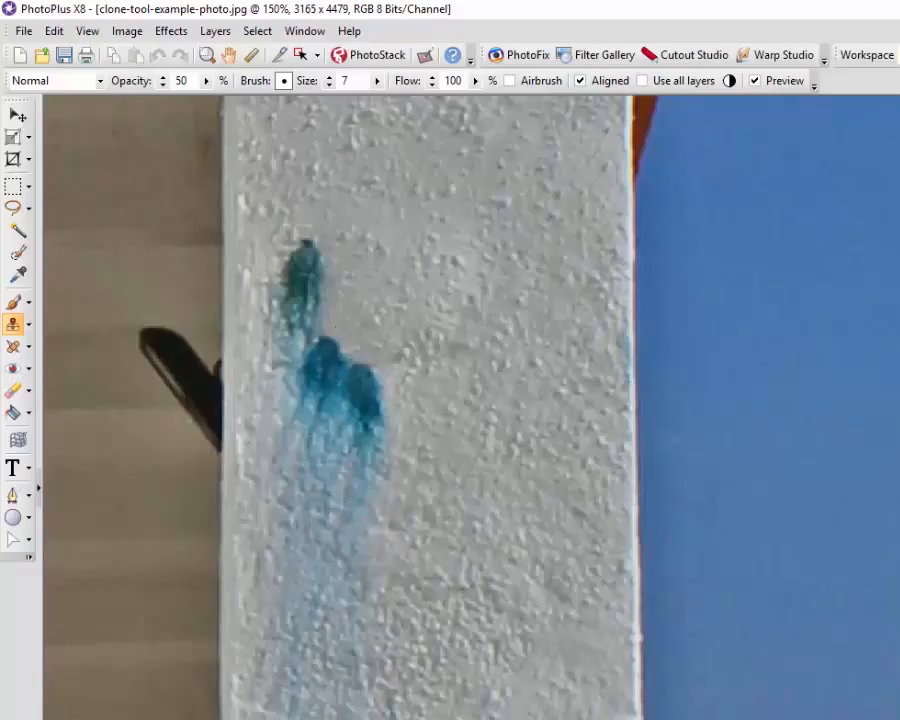
Set the clone brush's hardness to 50 in its brush options
click(285, 82)
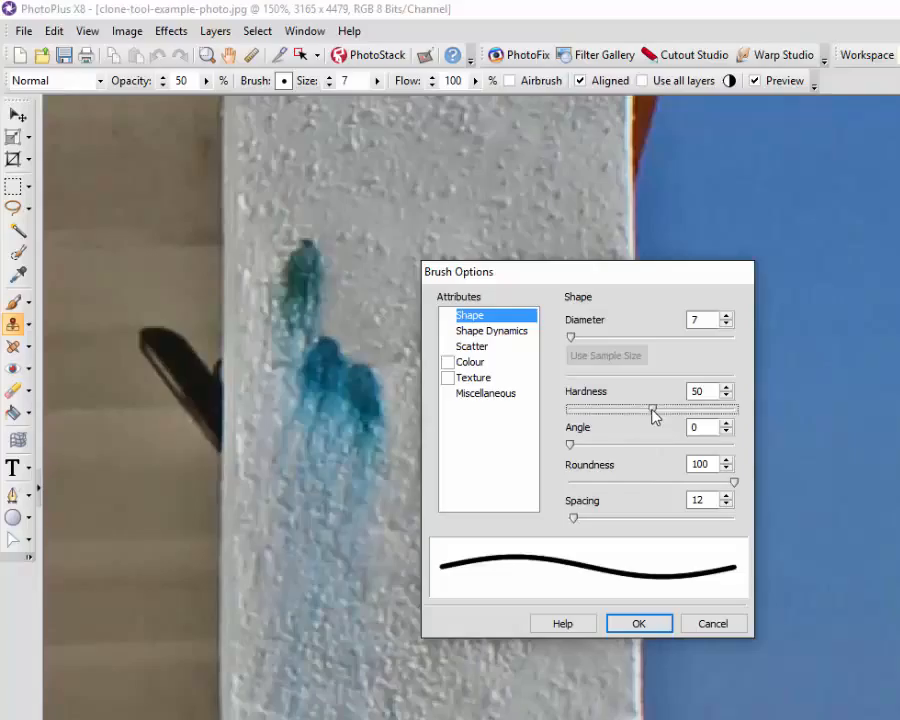
mouse_move(653, 416)
mouse_down()
mouse_move(573, 414)
mouse_move(731, 418)
mouse_move(646, 427)
mouse_move(652, 416)
mouse_up()
click(636, 624)
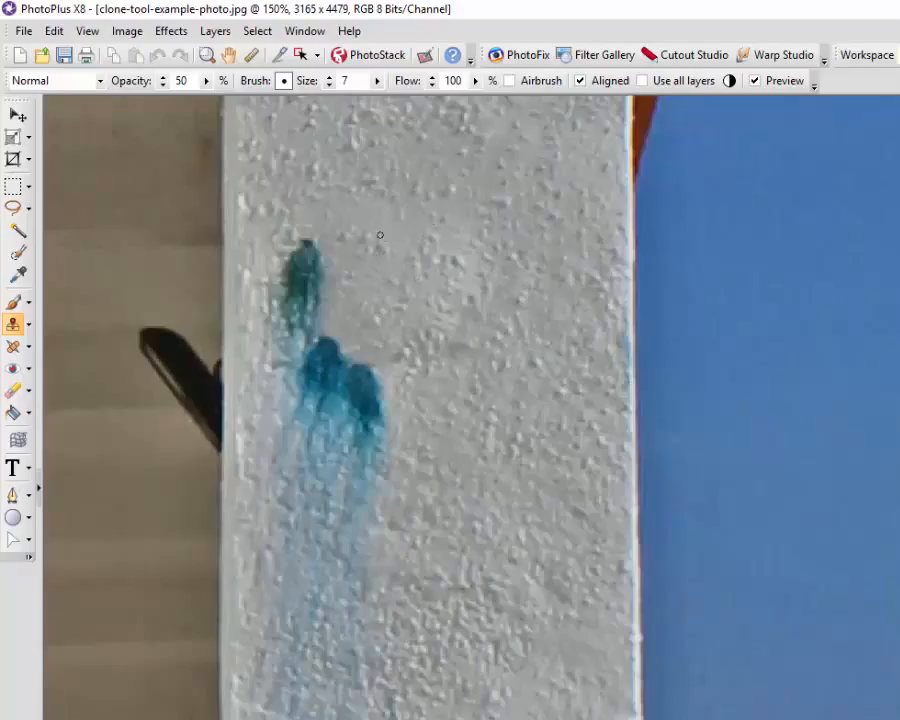
Try larger and smaller clone brush sizes against the stain and settle on a size of 65
key(bracketright)
key(bracketright)
key(bracketright)
key(bracketright)
key(bracketright)
key(bracketright)
key(bracketright)
key(bracketright)
key(bracketright)
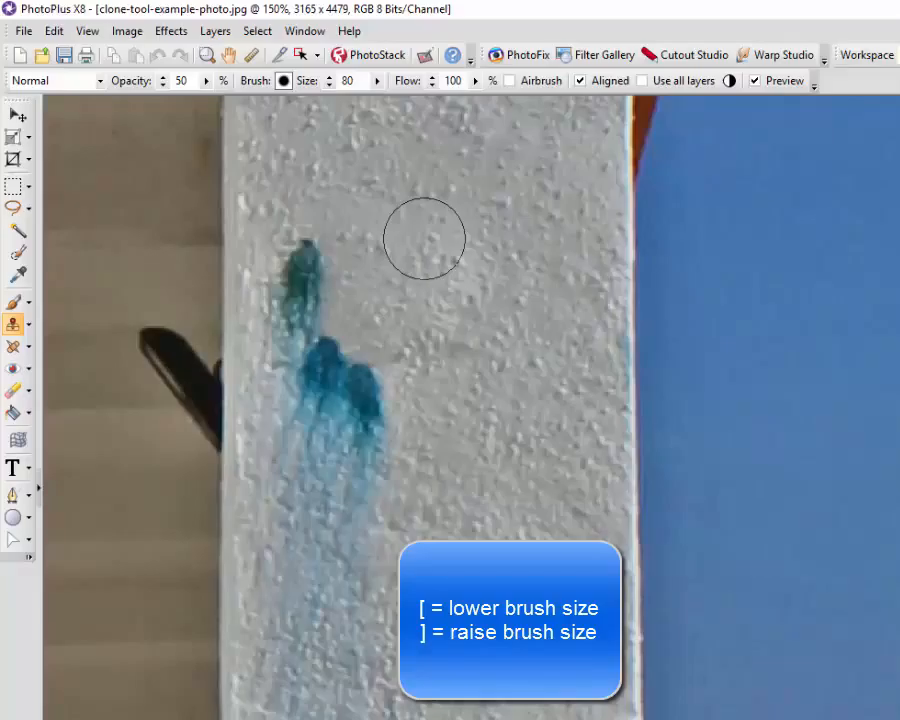
key(bracketleft)
key(bracketleft)
key(bracketleft)
key(bracketleft)
key(bracketleft)
key(bracketleft)
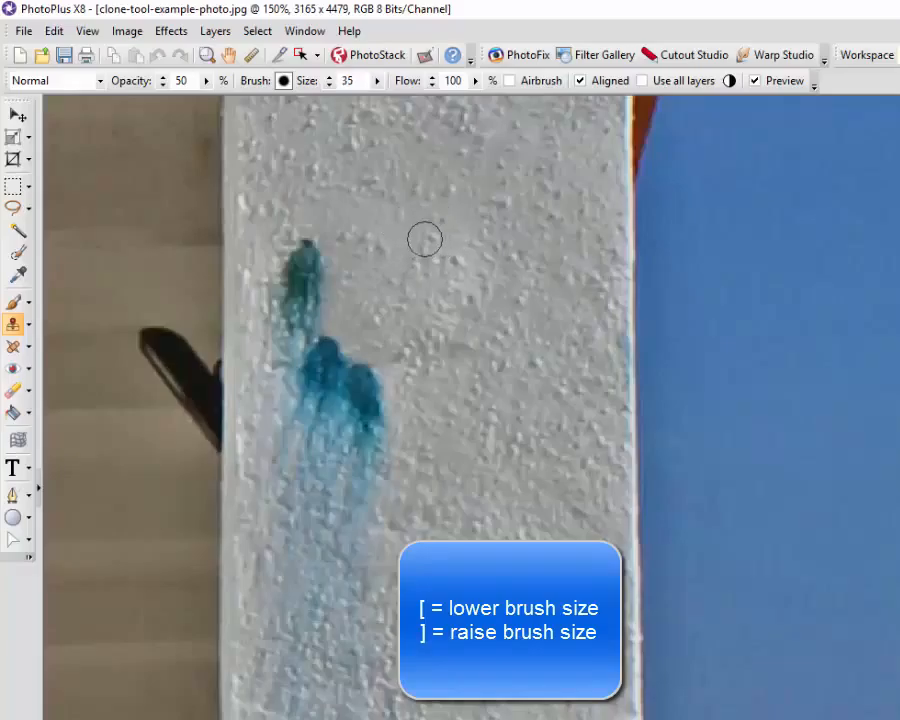
key(bracketright)
key(bracketright)
key(bracketright)
key(bracketright)
key(bracketright)
key(bracketright)
key(bracketright)
key(bracketright)
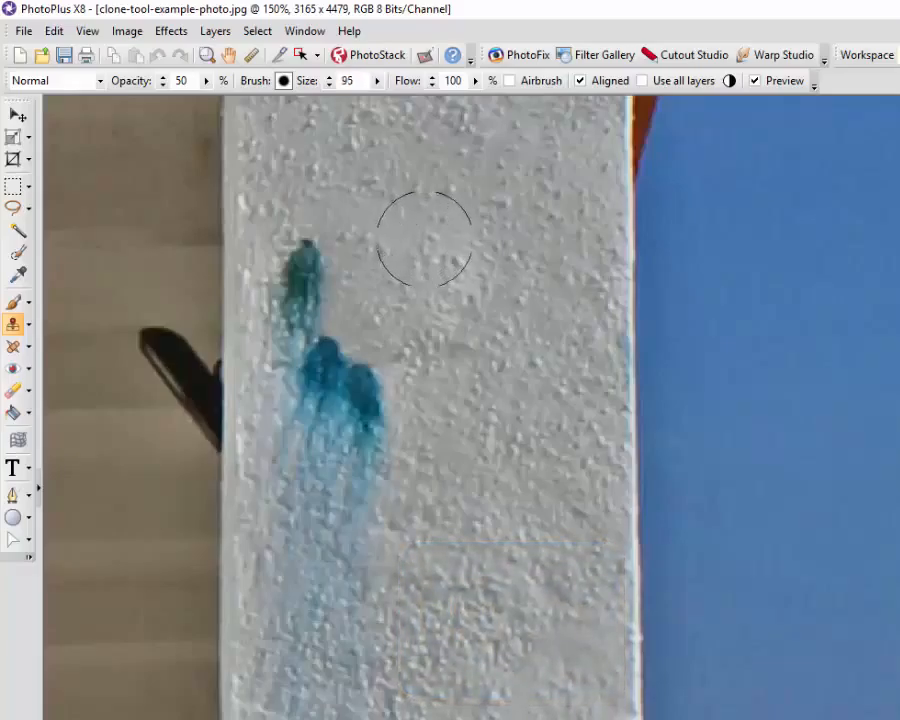
key(bracketright)
key(bracketright)
key(bracketright)
key(bracketright)
key(bracketright)
key(bracketright)
key(bracketright)
key(bracketright)
key(bracketright)
key(bracketright)
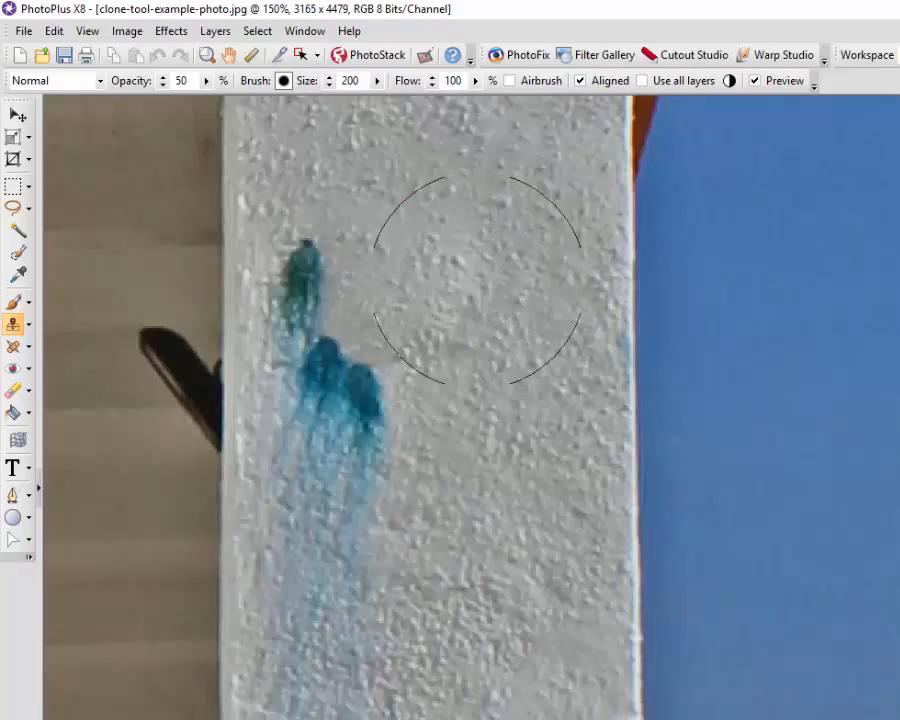
key(bracketright)
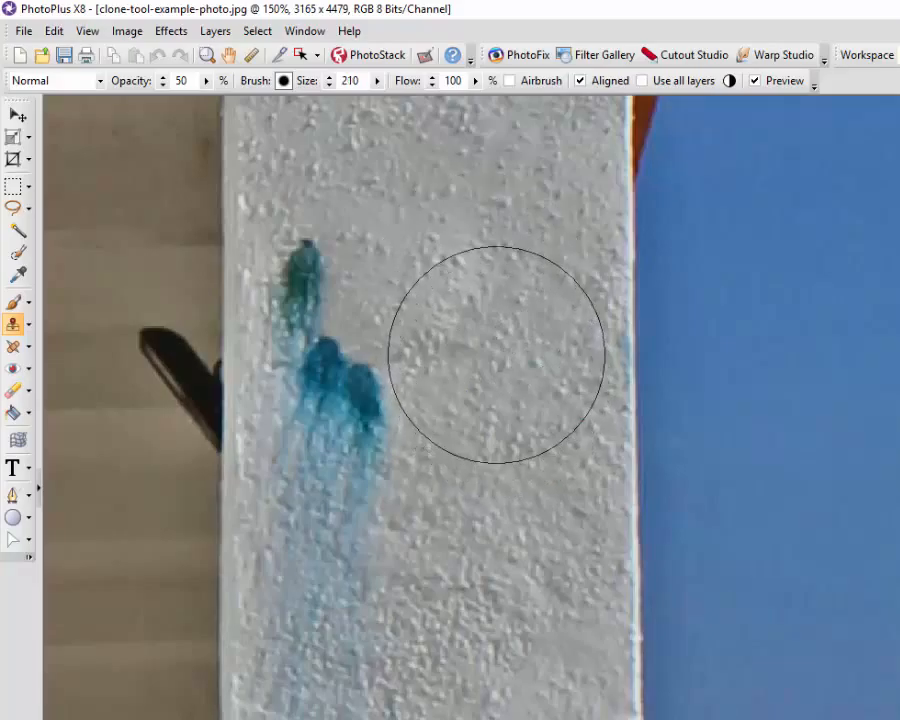
key(bracketleft)
key(bracketleft)
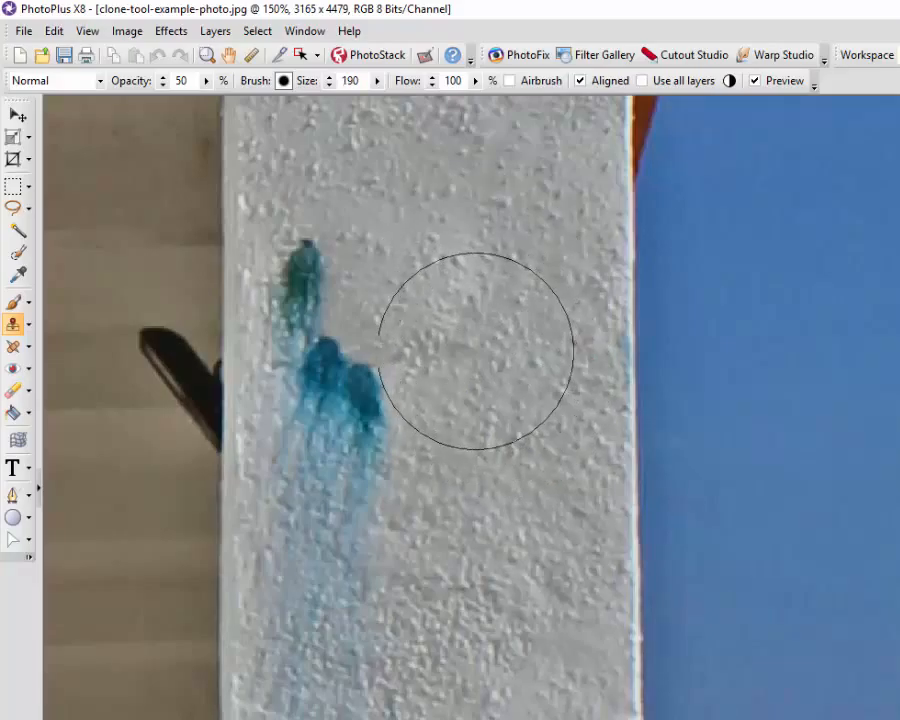
key(bracketleft)
key(bracketleft)
key(bracketleft)
key(bracketleft)
key(bracketleft)
key(bracketleft)
key(bracketleft)
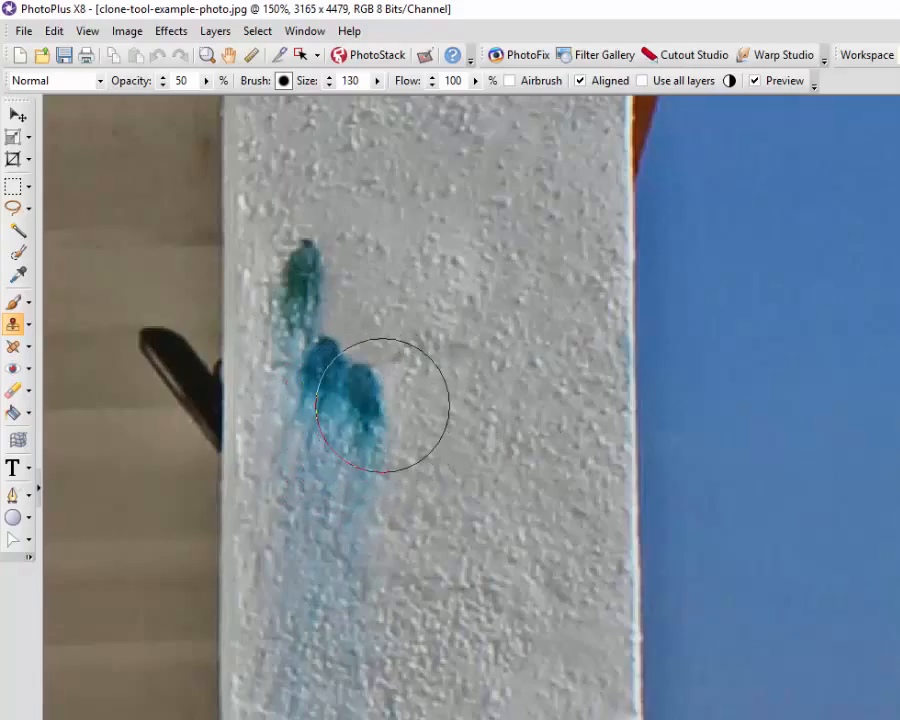
key(bracketleft)
key(bracketleft)
key(bracketleft)
key(bracketleft)
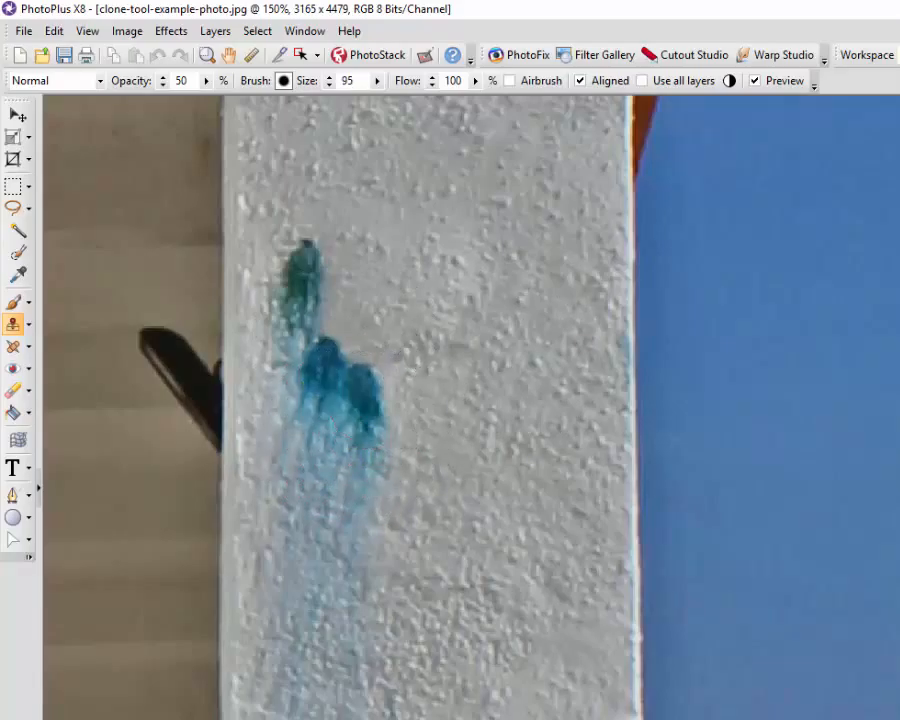
key(bracketleft)
key(bracketleft)
key(bracketleft)
key(bracketleft)
key(bracketleft)
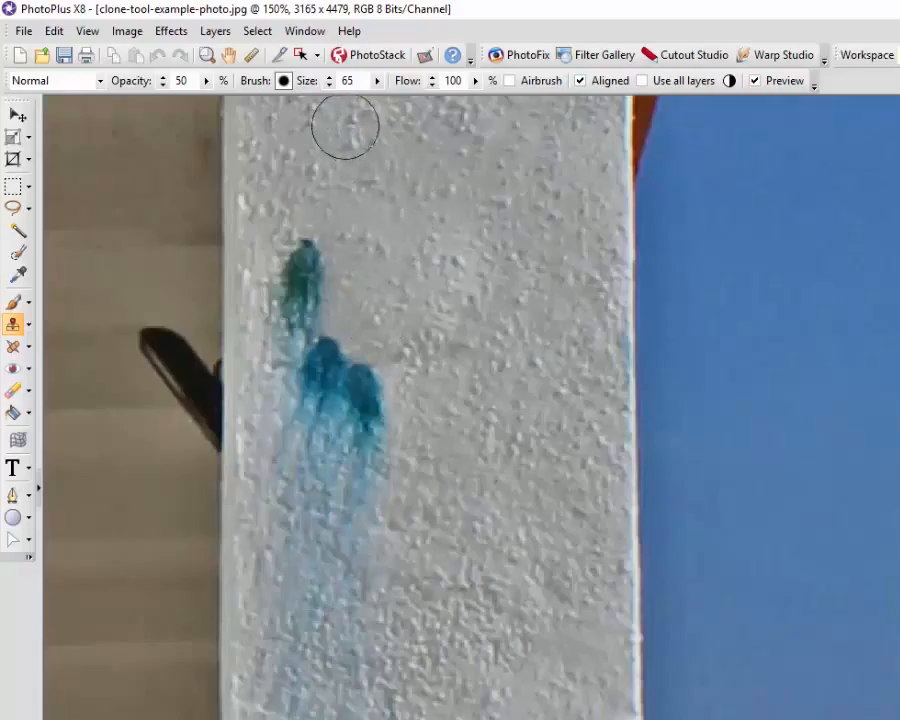
click(377, 81)
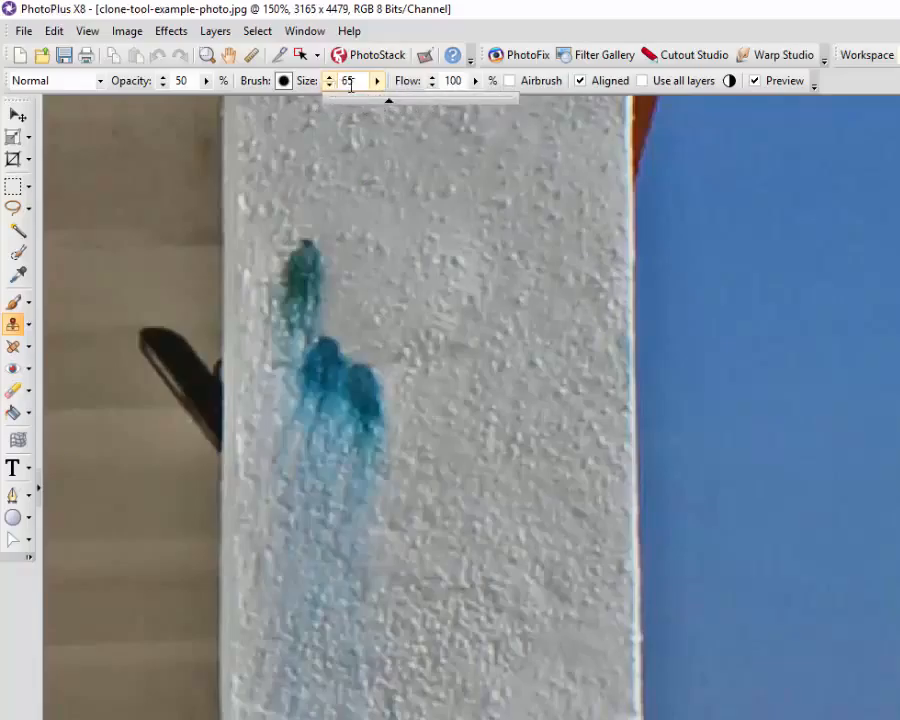
click(377, 81)
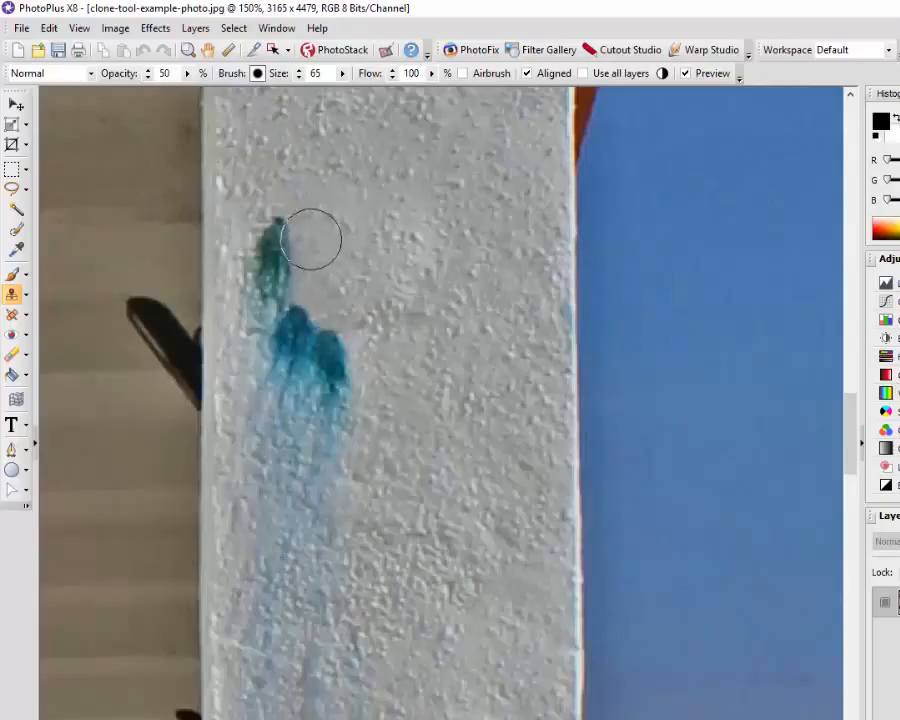
Try cloning clean plaster over the green top of the stain at 50% opacity, undoing the test dabs
mouse_move(311, 240)
mouse_down()
mouse_move(278, 233)
mouse_move(277, 249)
mouse_up()
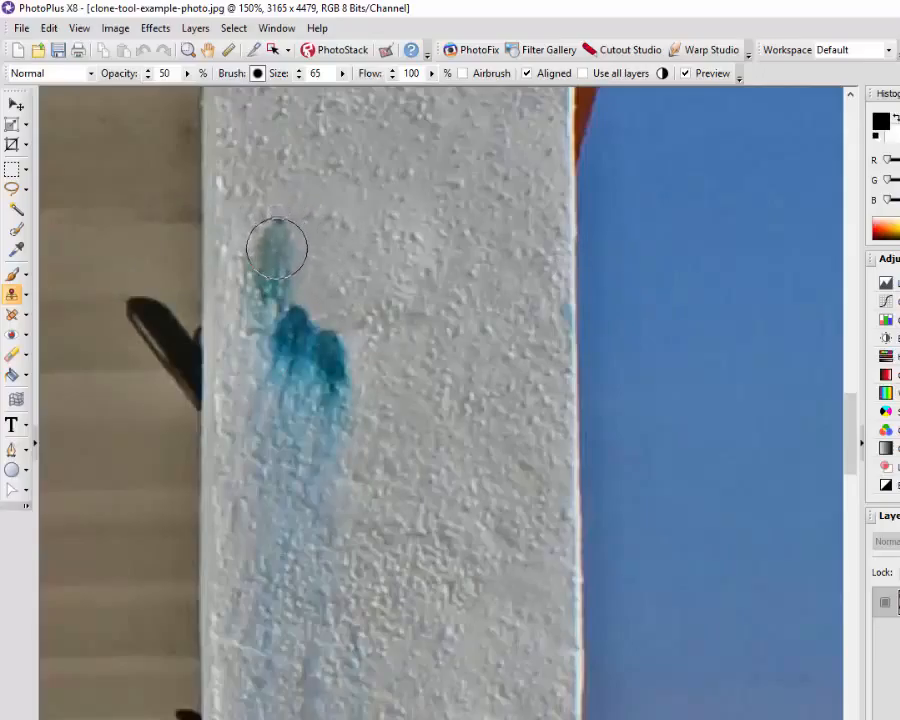
key(ctrl+z)
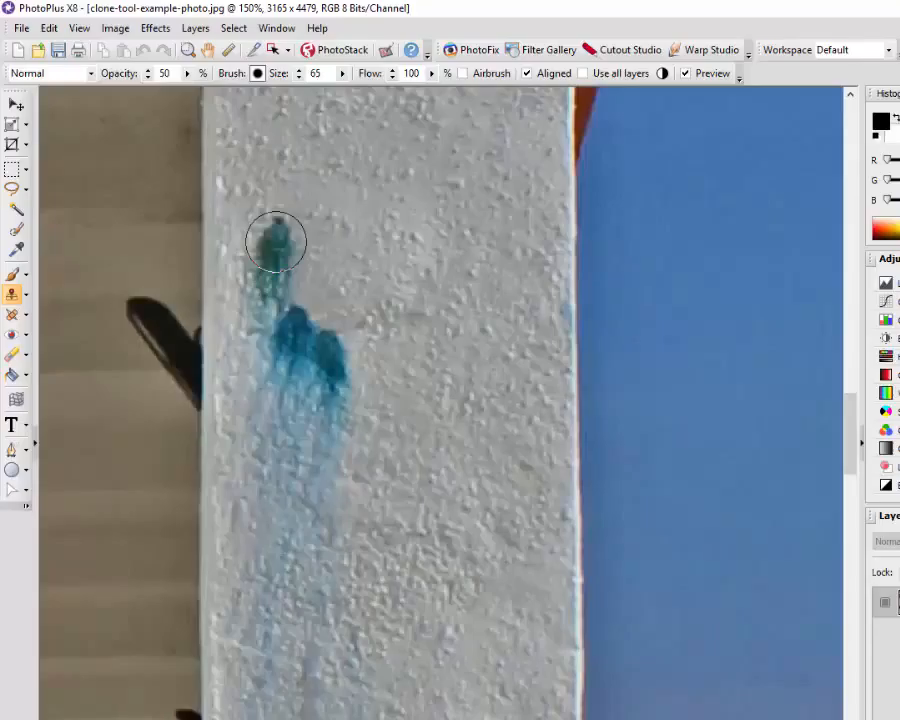
click(276, 241)
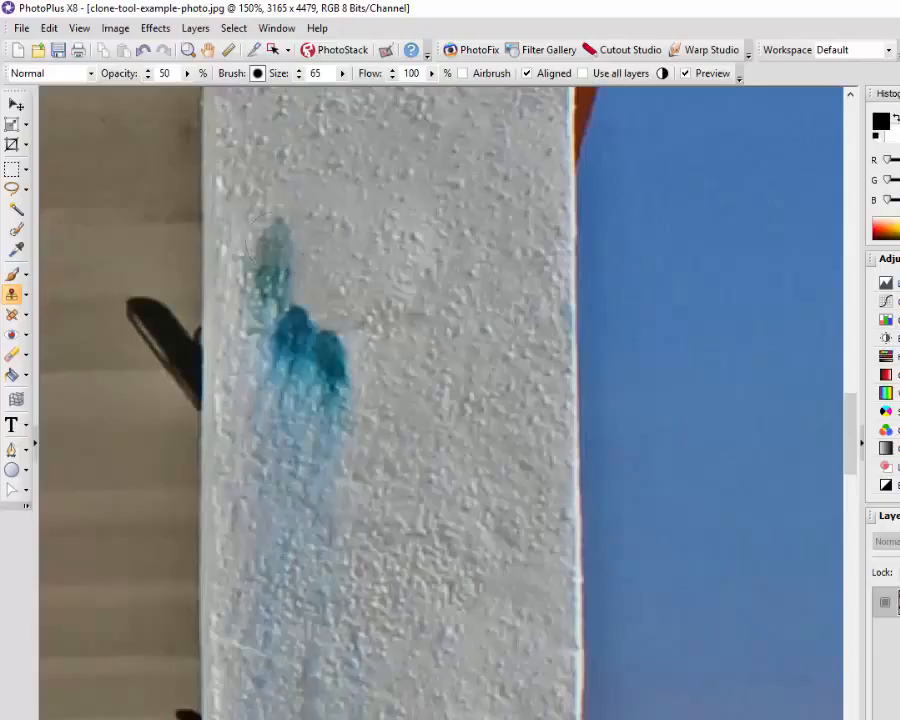
click(276, 241)
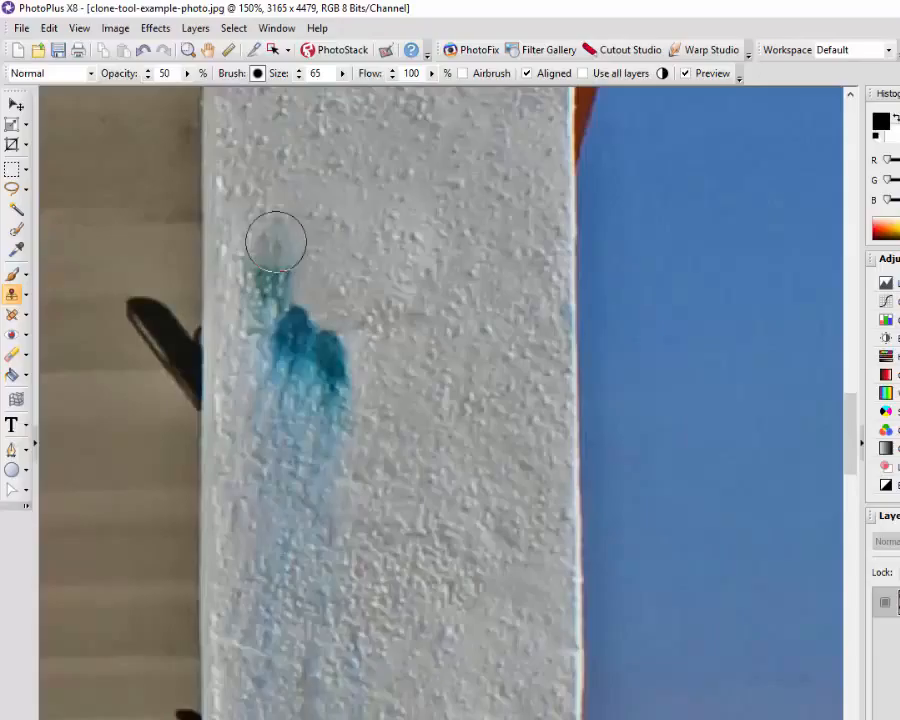
key(ctrl+z)
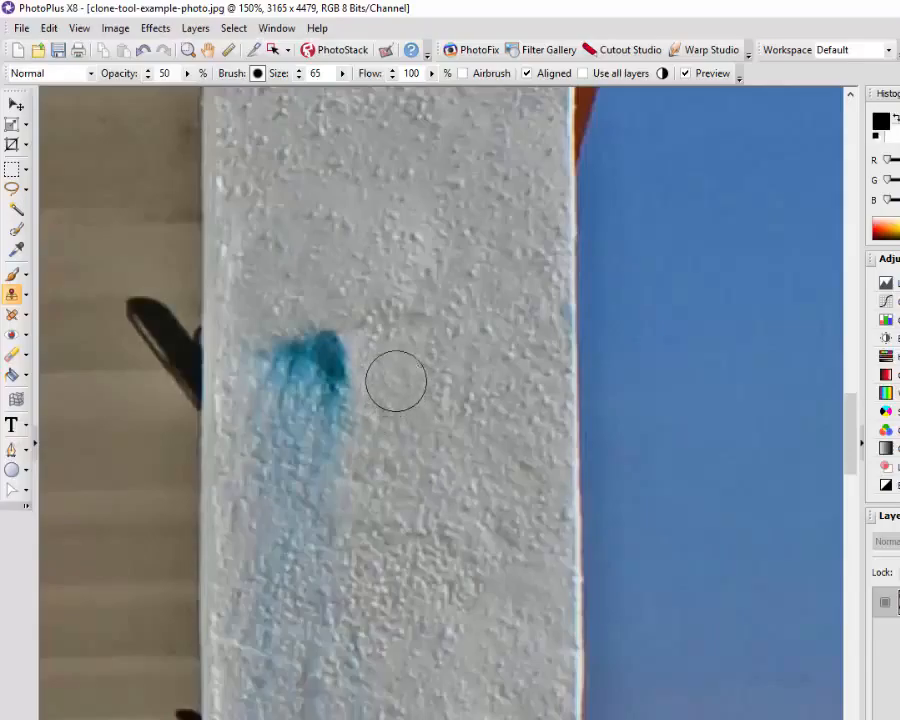
Clone clean plaster at 50% opacity over the right side of the stain's dark top and its streaks, taking fresh samples from the pillar
mouse_move(394, 364)
mouse_down()
mouse_move(350, 354)
mouse_move(331, 372)
mouse_move(324, 362)
mouse_move(346, 378)
mouse_move(325, 353)
mouse_move(328, 340)
mouse_up()
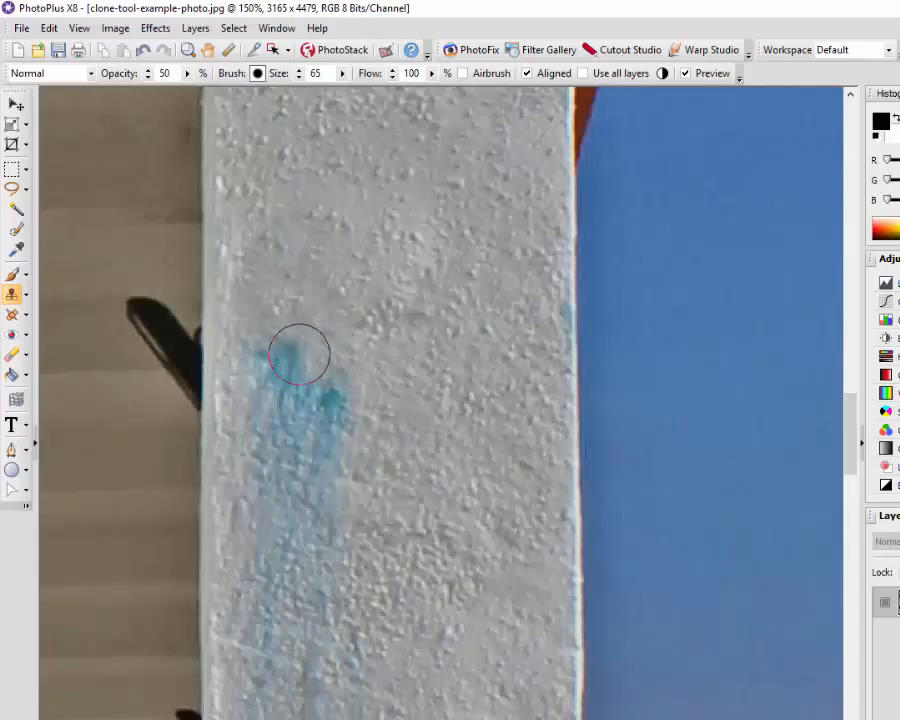
mouse_move(280, 424)
mouse_down()
mouse_move(364, 470)
mouse_move(377, 446)
mouse_move(342, 404)
mouse_up()
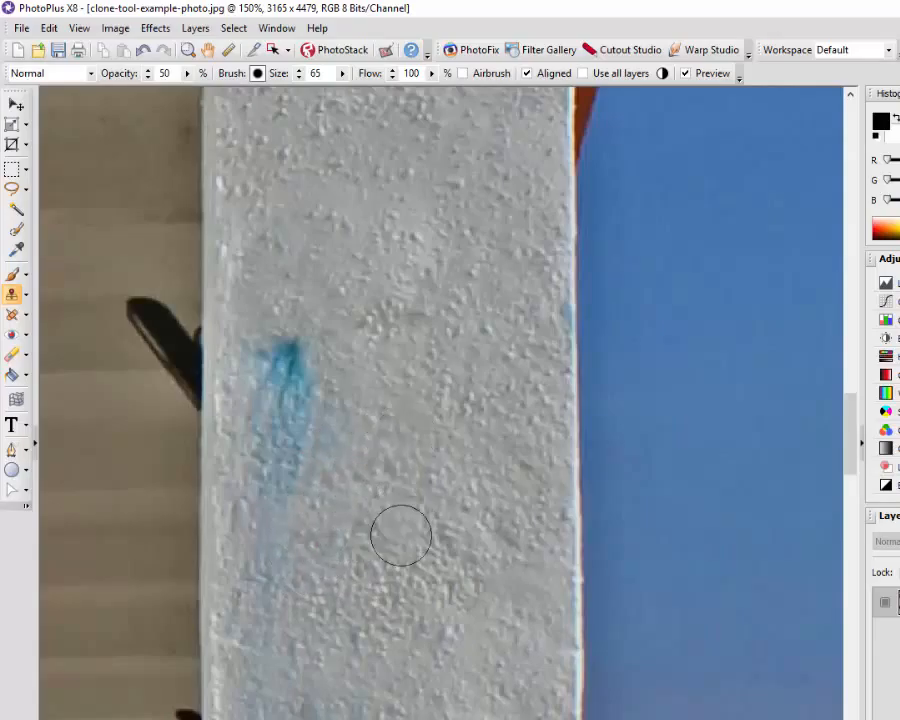
mouse_move(388, 585)
mouse_down()
mouse_move(379, 516)
mouse_move(392, 443)
mouse_up()
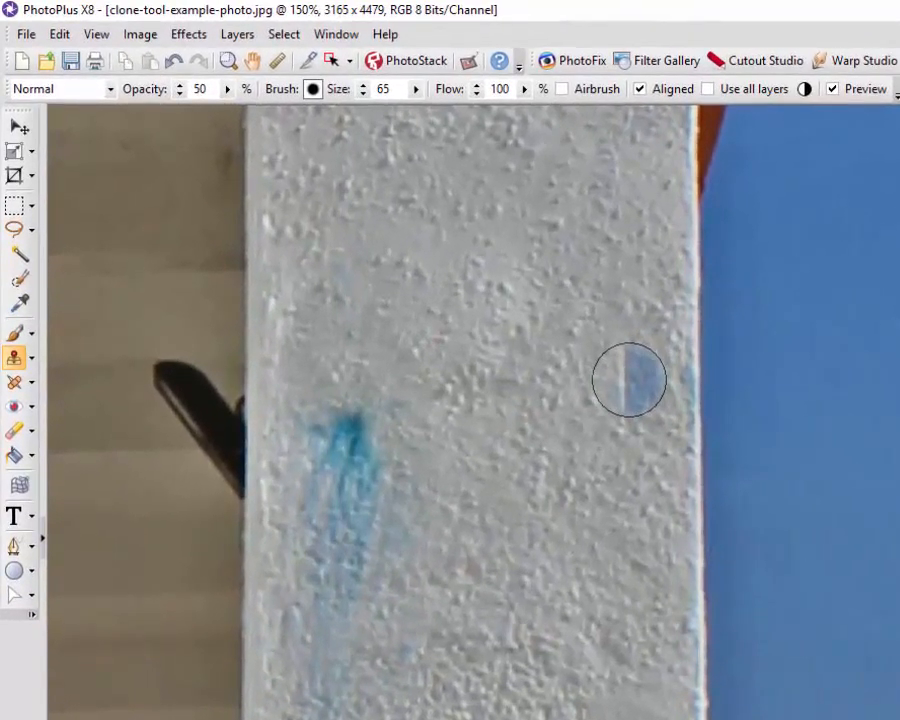
shift+click(629, 380)
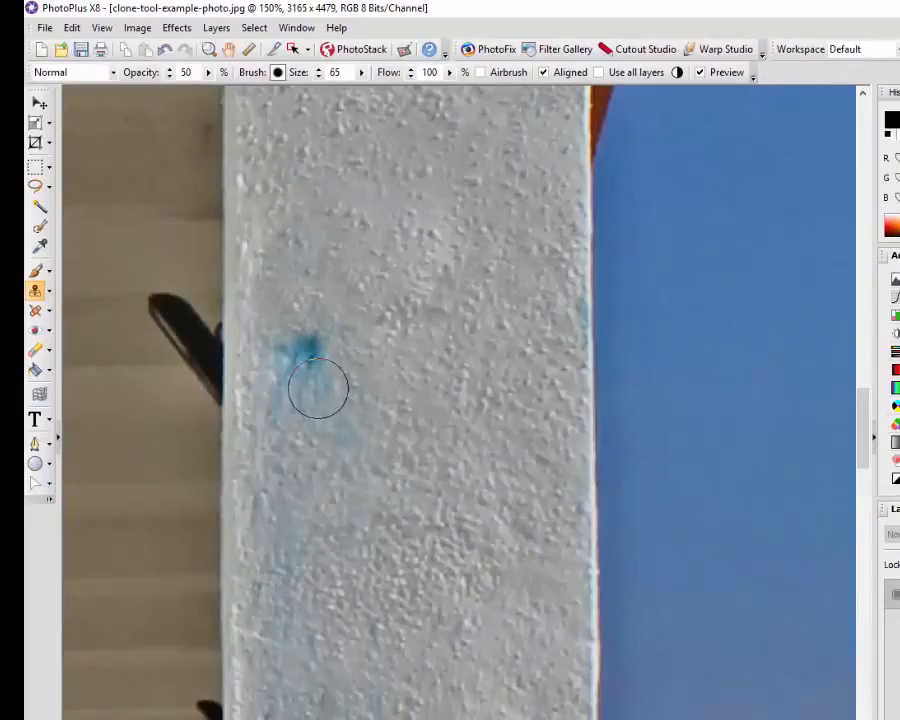
Clone plaster over the remaining blue patch at the stain's top and the faint streaks beneath it
drag(317, 388, 313, 366)
click(293, 364)
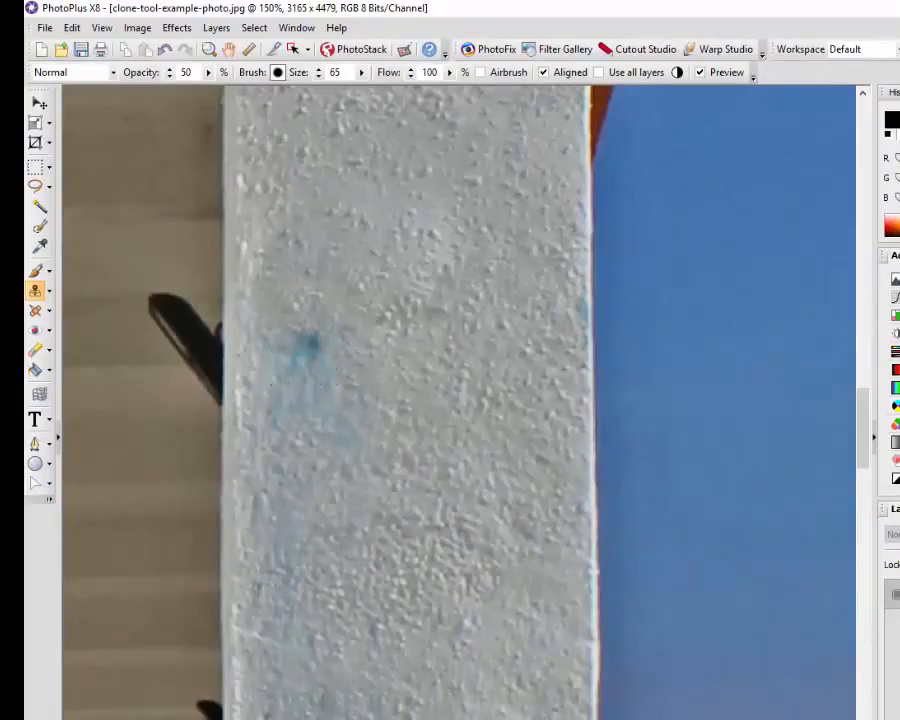
click(309, 348)
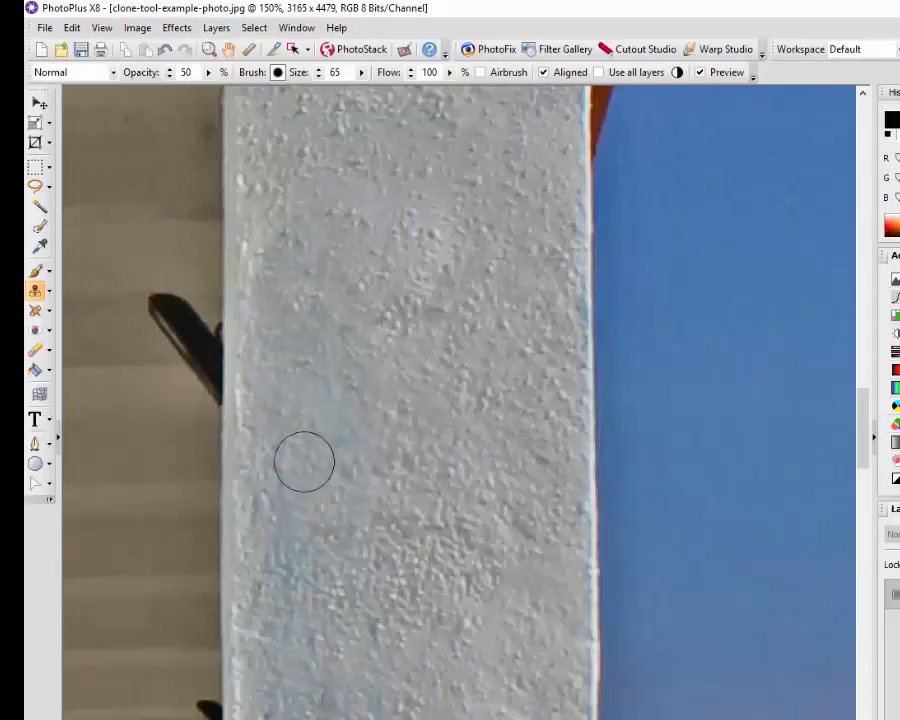
click(284, 541)
click(287, 612)
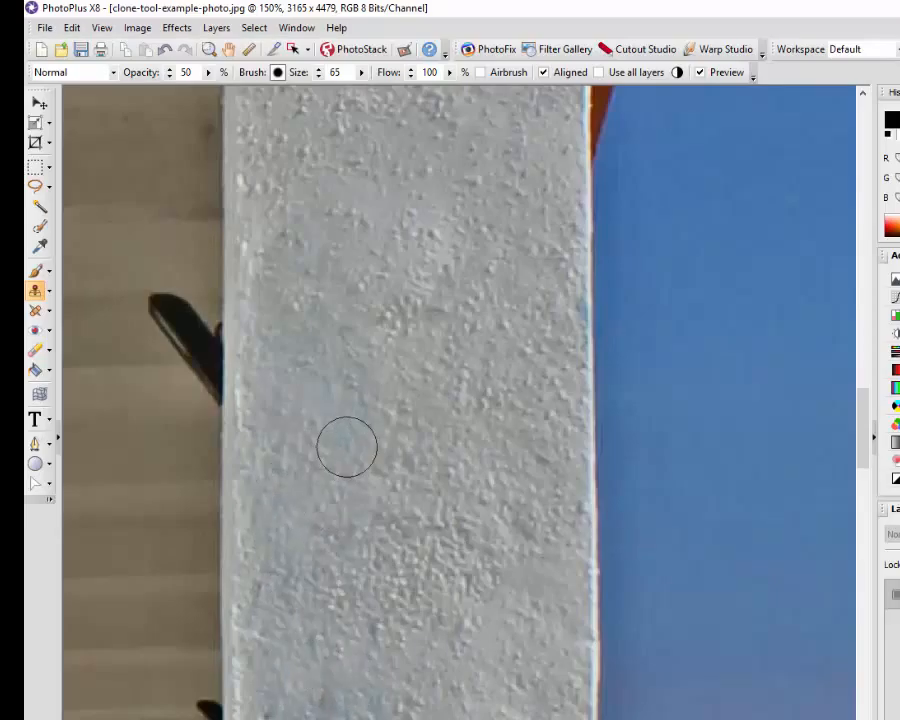
scroll(448, 472, down, 4)
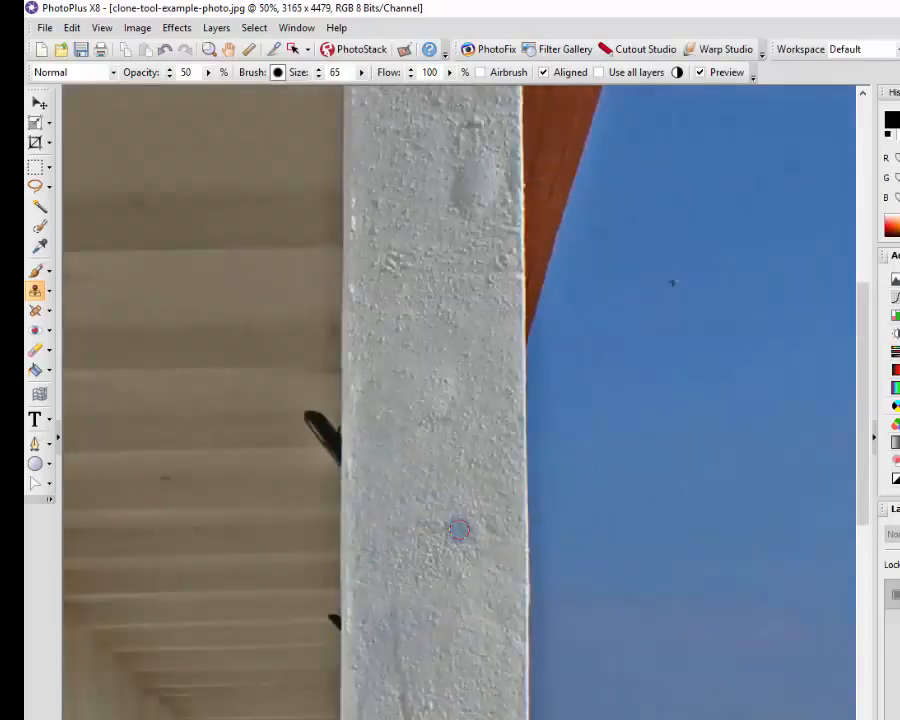
scroll(446, 580, down, 1)
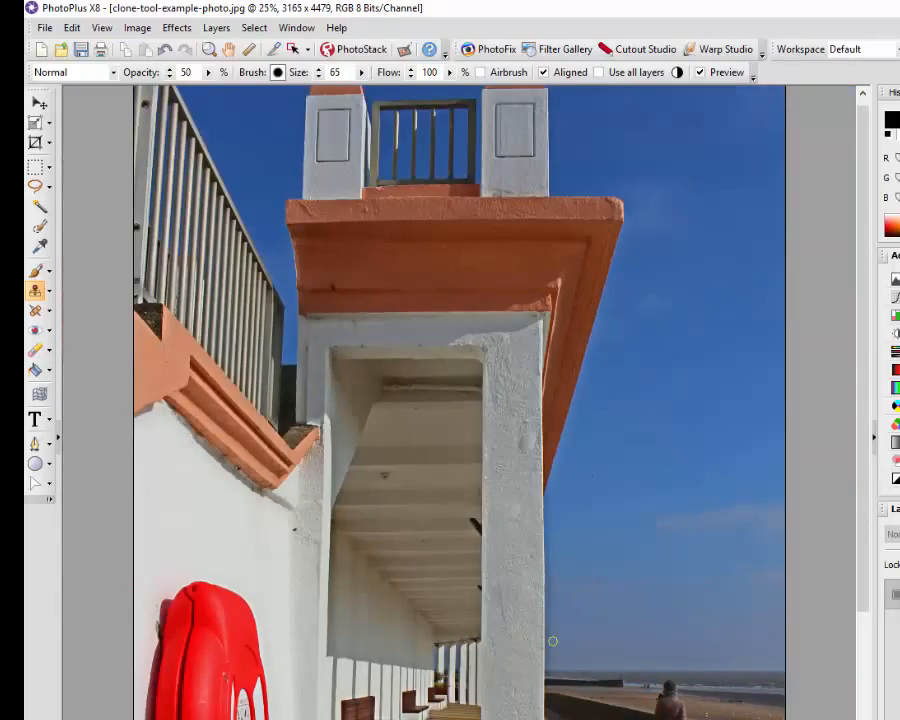
scroll(552, 641, down, 2)
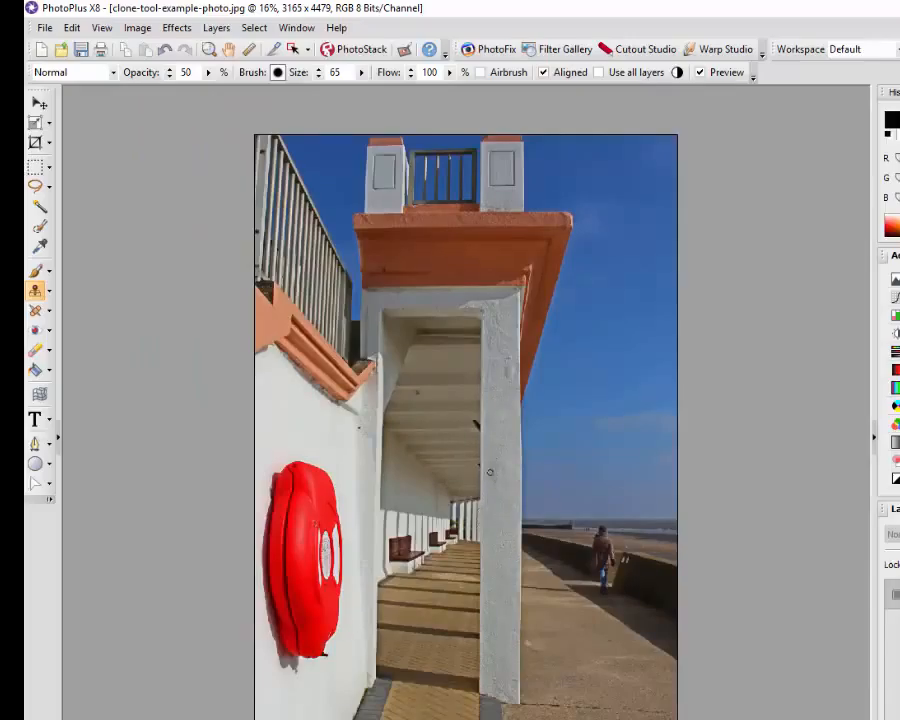
Clone plaster over the vertical crack and bluish traces lower down the pillar, level with the second dark roof bracket
scroll(520, 515, up, 3)
scroll(522, 455, up, 4)
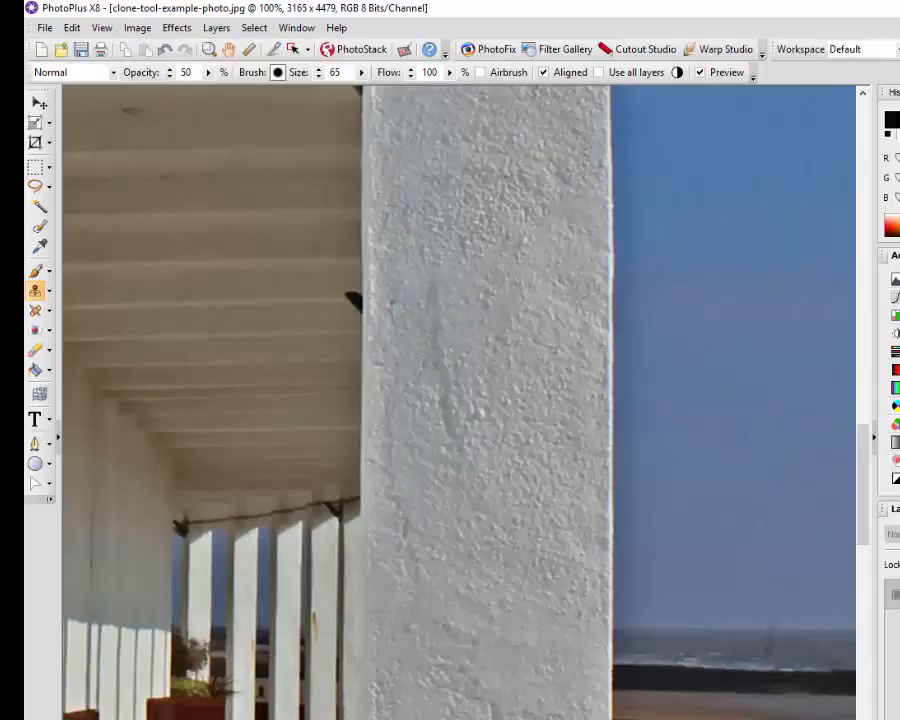
click(430, 417)
click(438, 364)
click(402, 393)
click(398, 436)
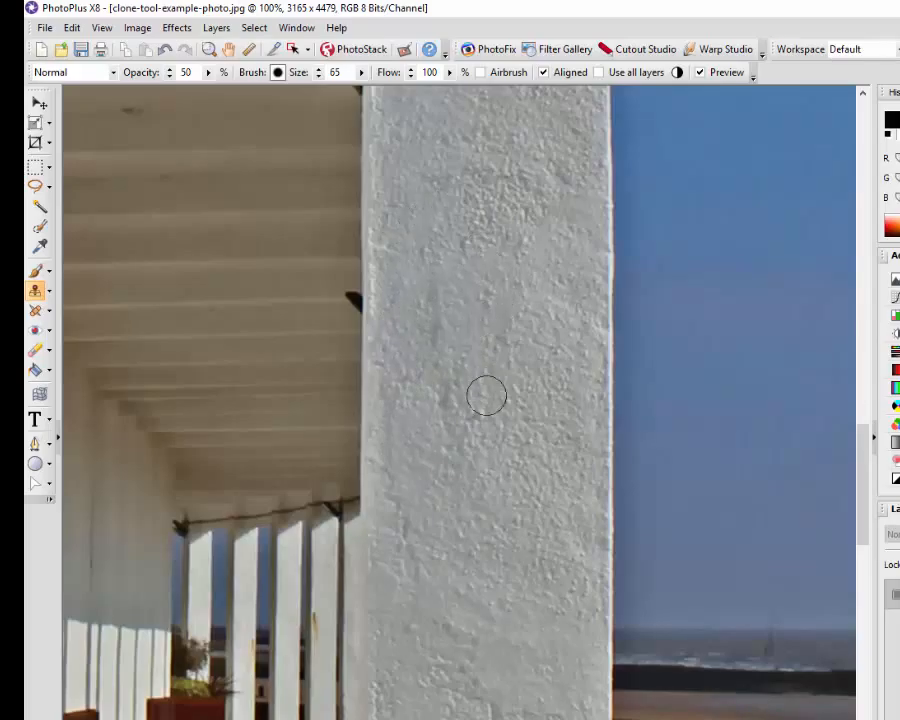
scroll(478, 422, down, 2)
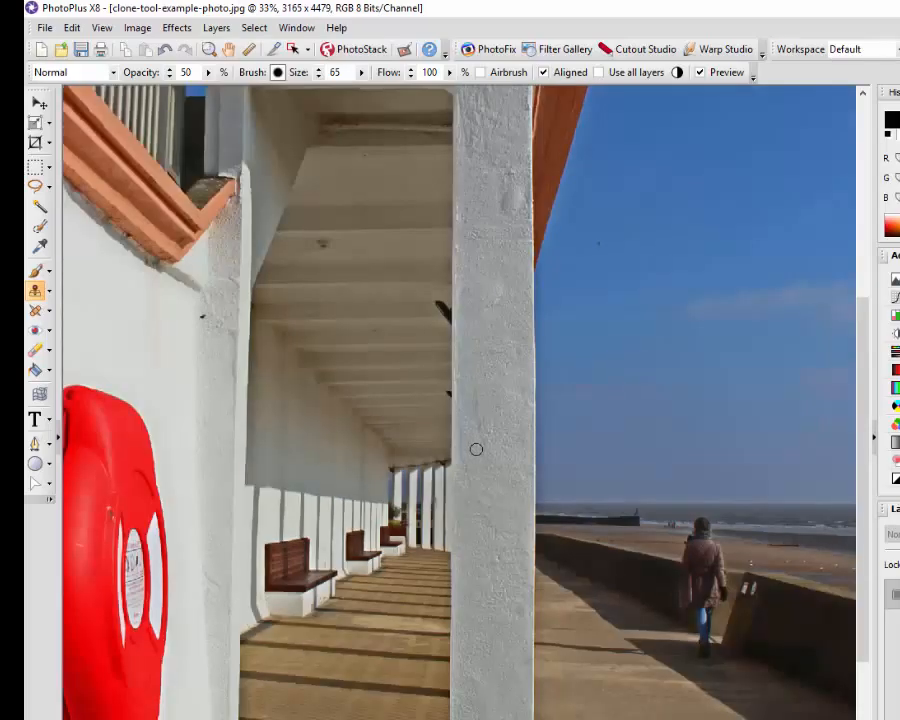
scroll(476, 449, down, 1)
scroll(476, 451, down, 1)
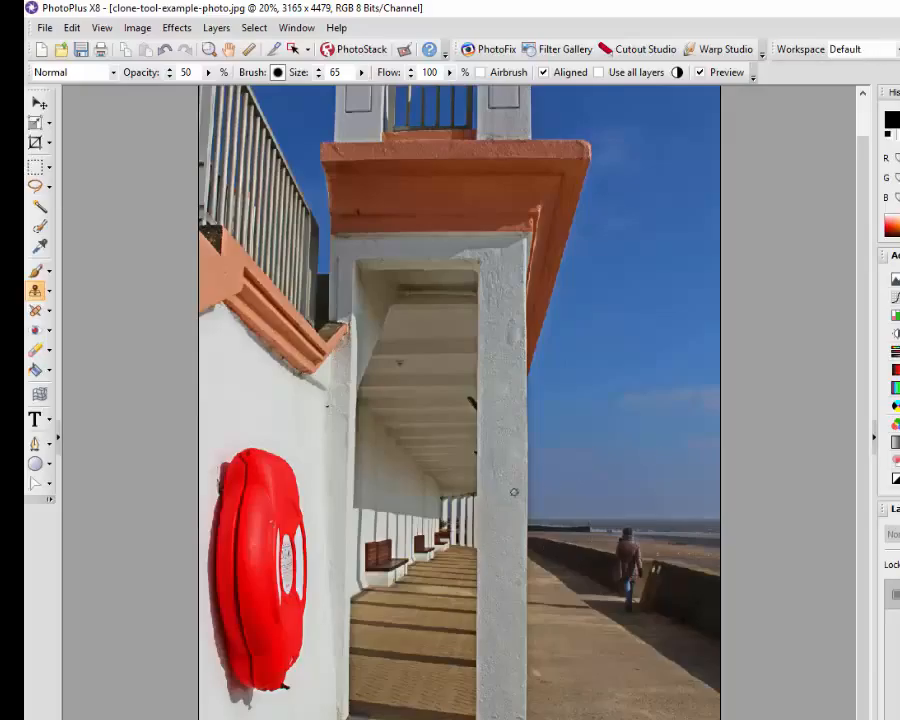
Clone clean sky over the small dark speck in the blue sky beside the orange roof edge
scroll(420, 466, up, 1)
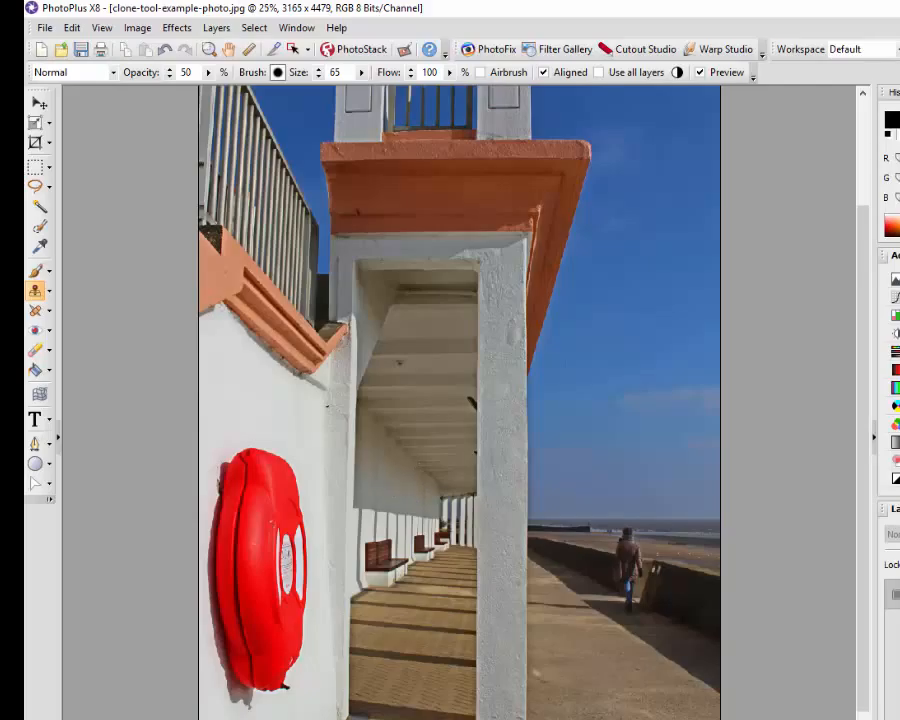
scroll(644, 418, up, 5)
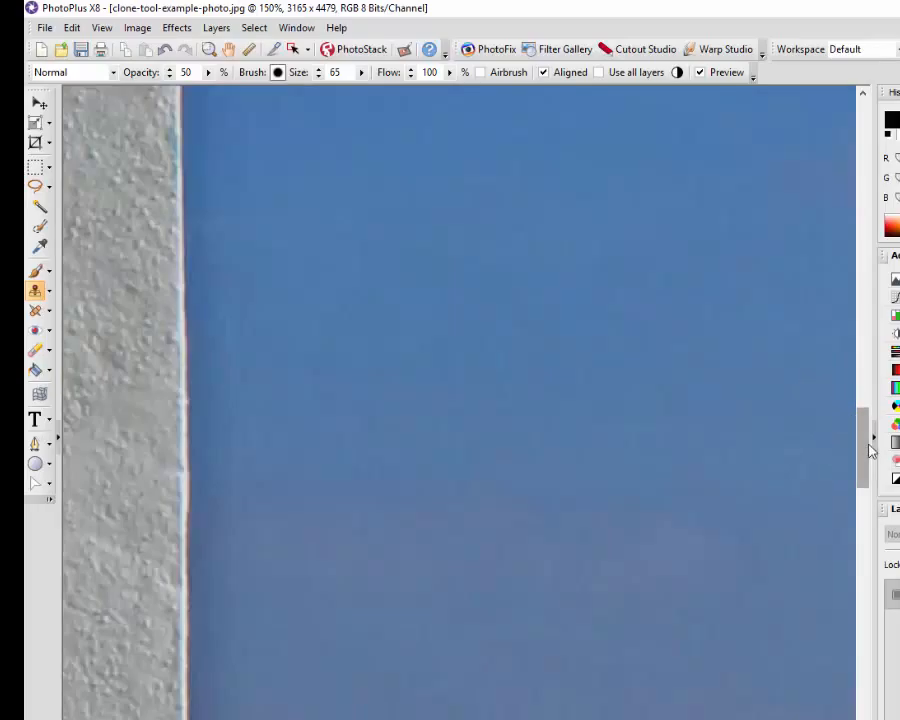
mouse_move(868, 428)
mouse_down()
mouse_move(868, 368)
mouse_move(868, 378)
mouse_up()
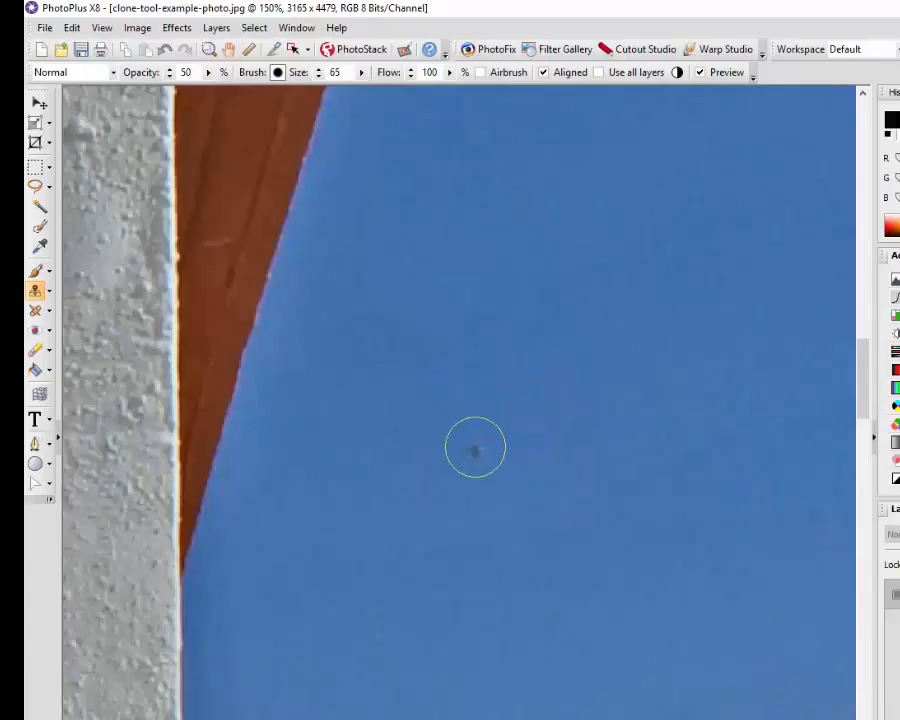
click(474, 447)
click(474, 447)
scroll(476, 462, down, 5)
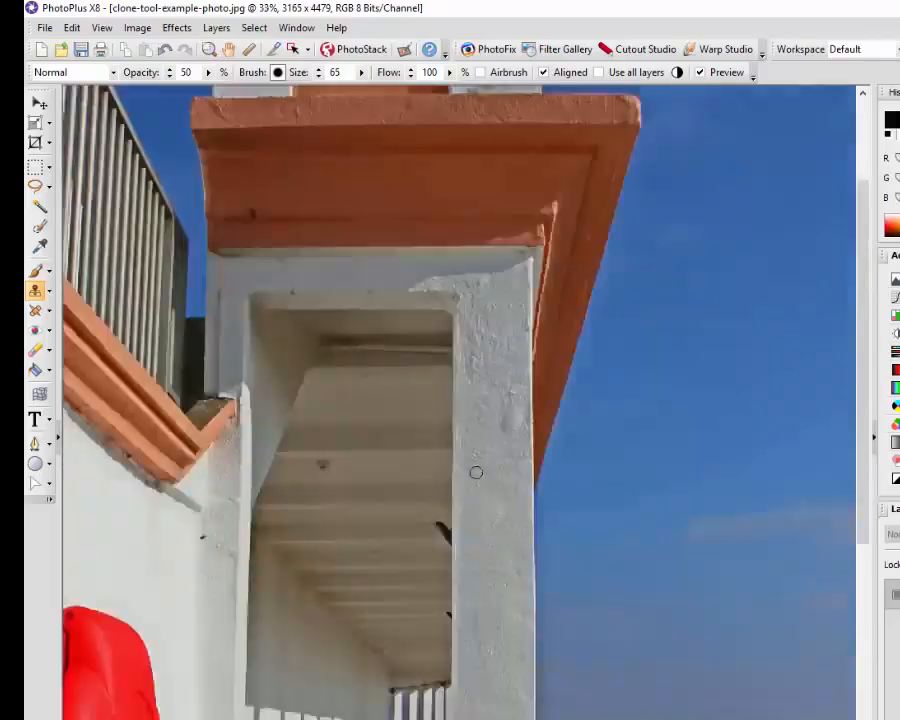
scroll(600, 542, down, 1)
scroll(603, 543, down, 1)
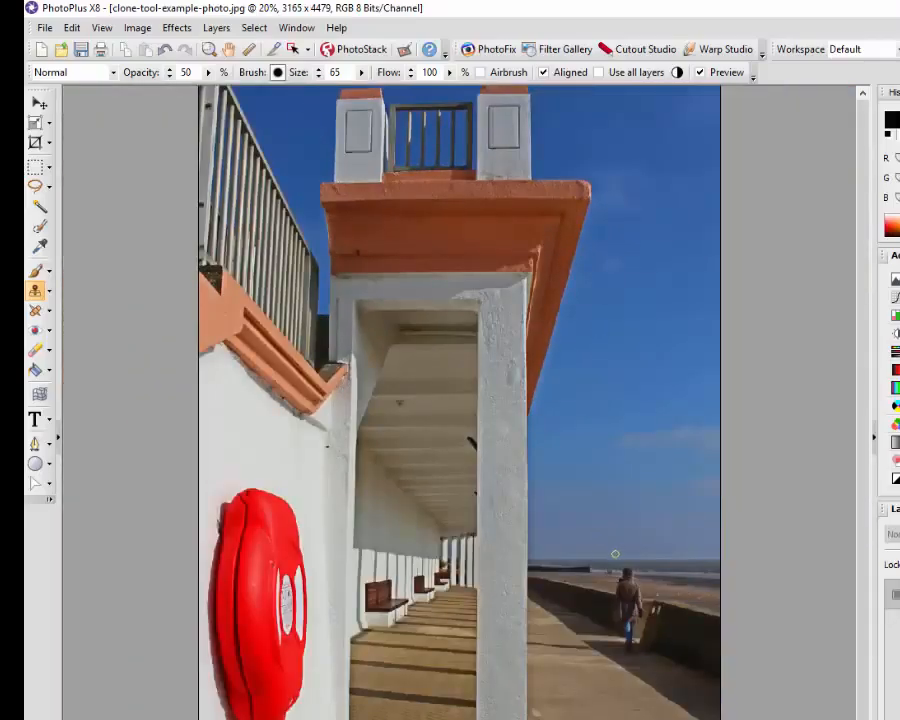
scroll(490, 676, down, 1)
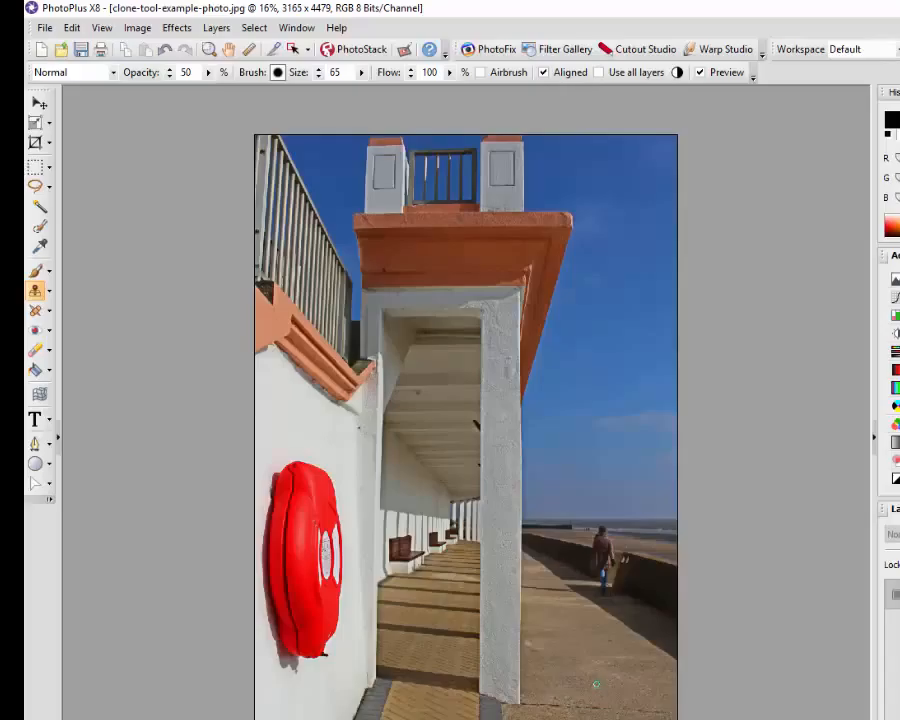
Clone clean pavement over the pale spot on the promenade beside the lower part of the pillar
scroll(595, 683, up, 1)
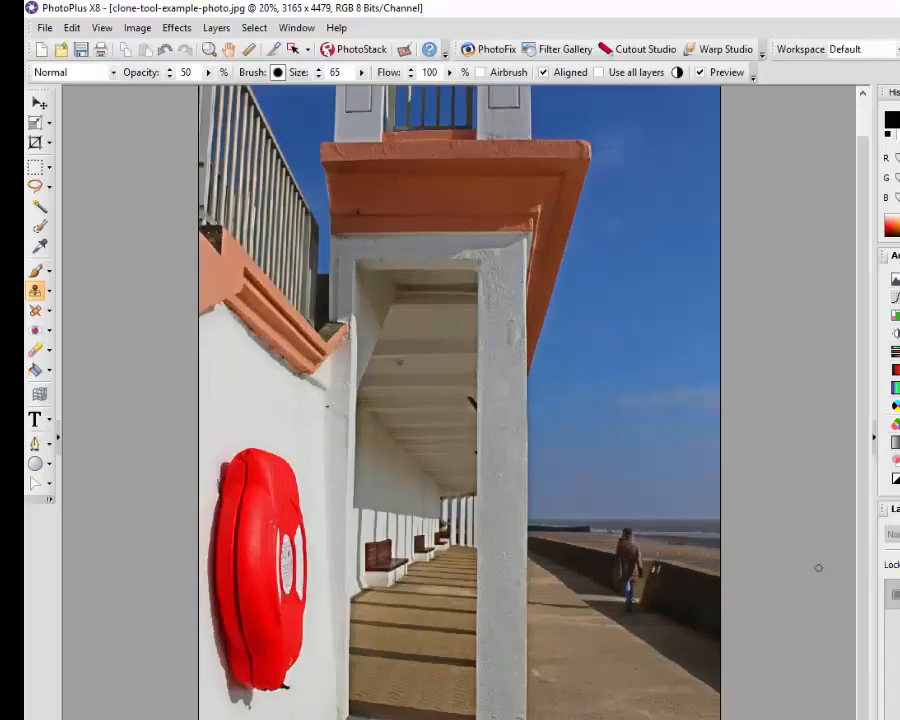
scroll(566, 654, up, 3)
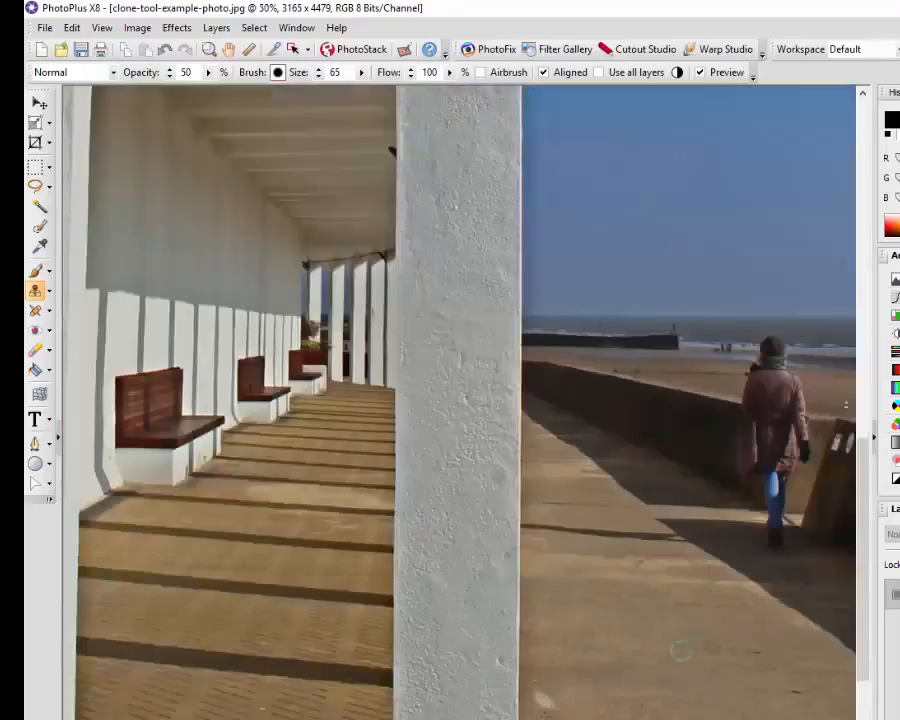
drag(866, 467, 869, 521)
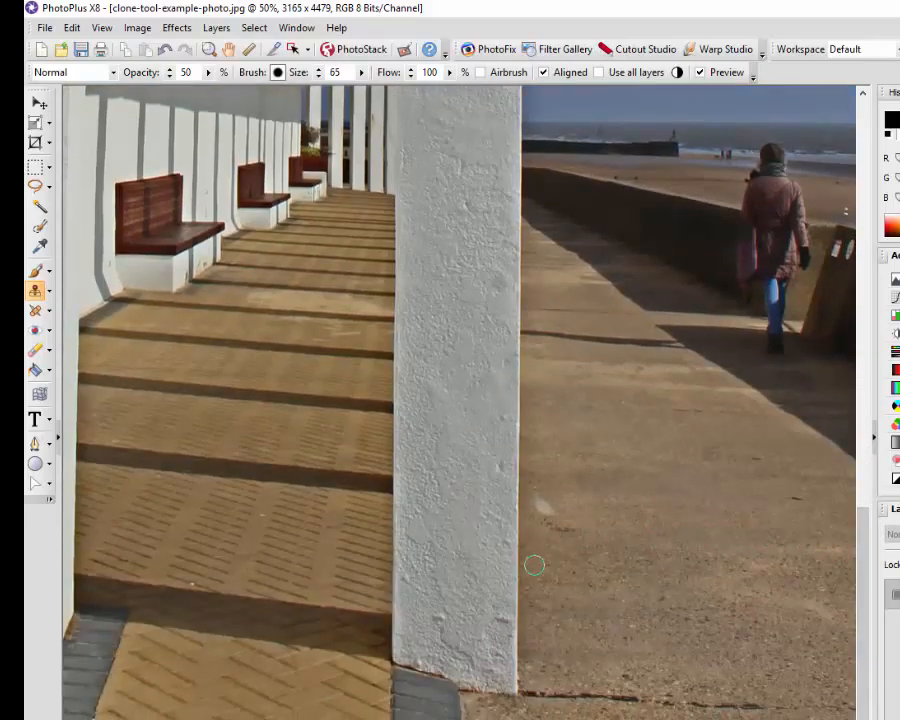
scroll(533, 568, up, 2)
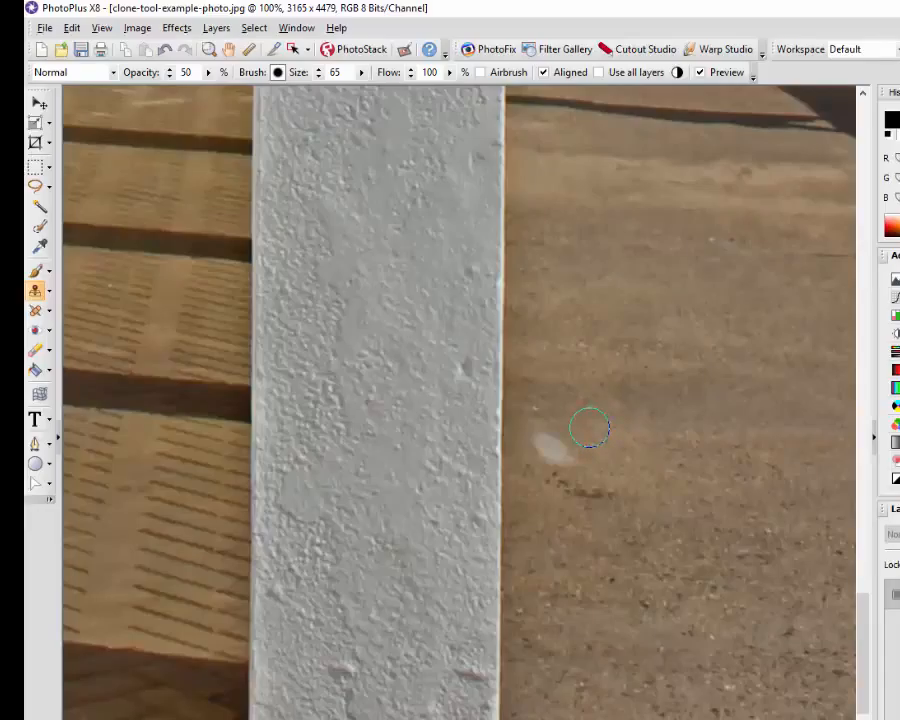
mouse_move(584, 425)
mouse_down()
mouse_move(556, 436)
mouse_move(555, 447)
mouse_up()
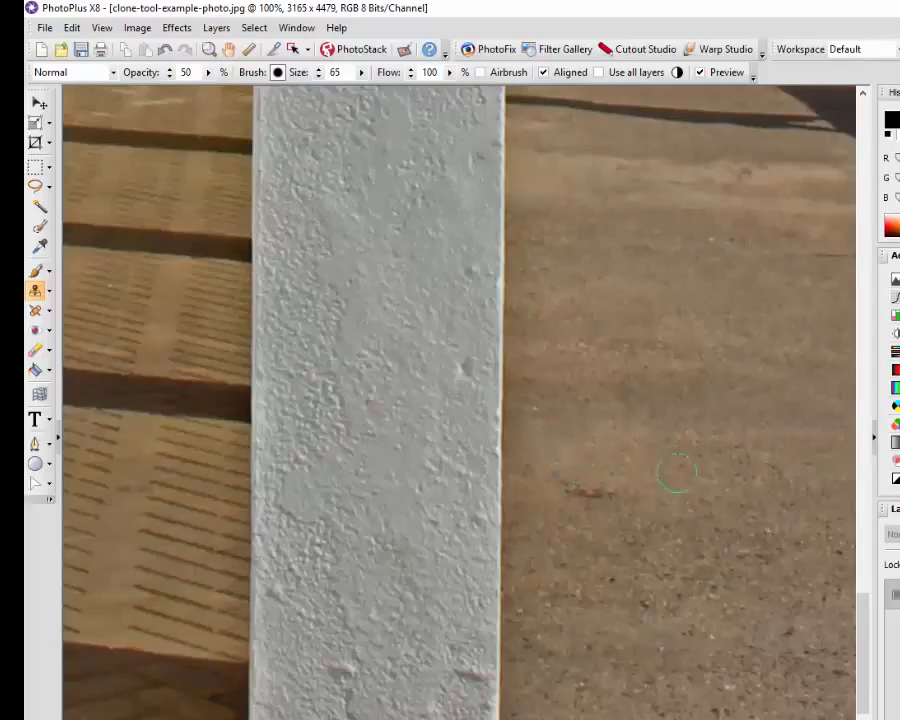
scroll(584, 557, down, 2)
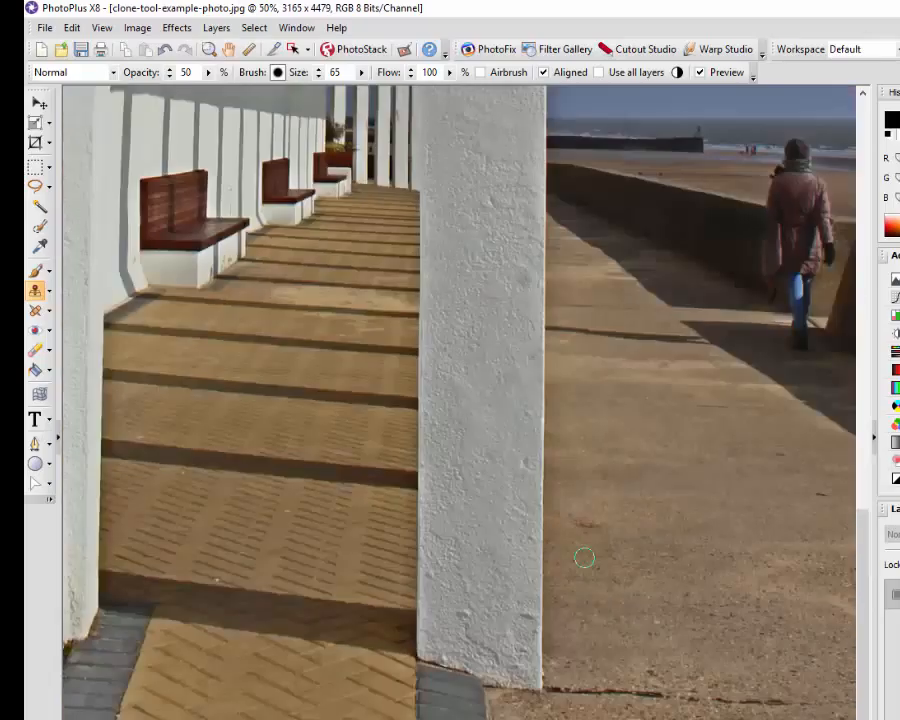
scroll(600, 540, down, 3)
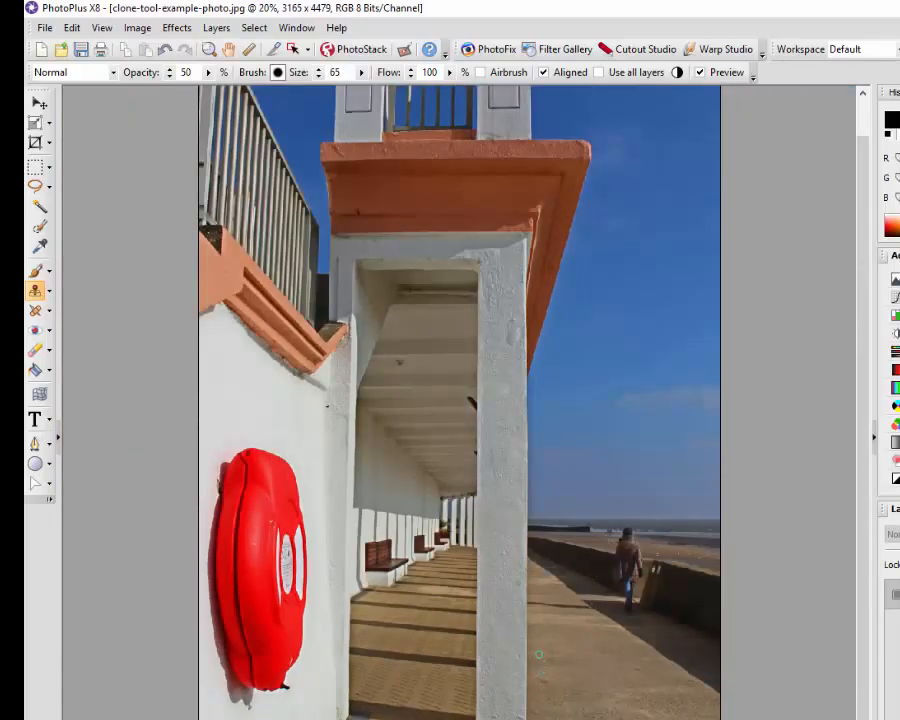
scroll(559, 671, down, 1)
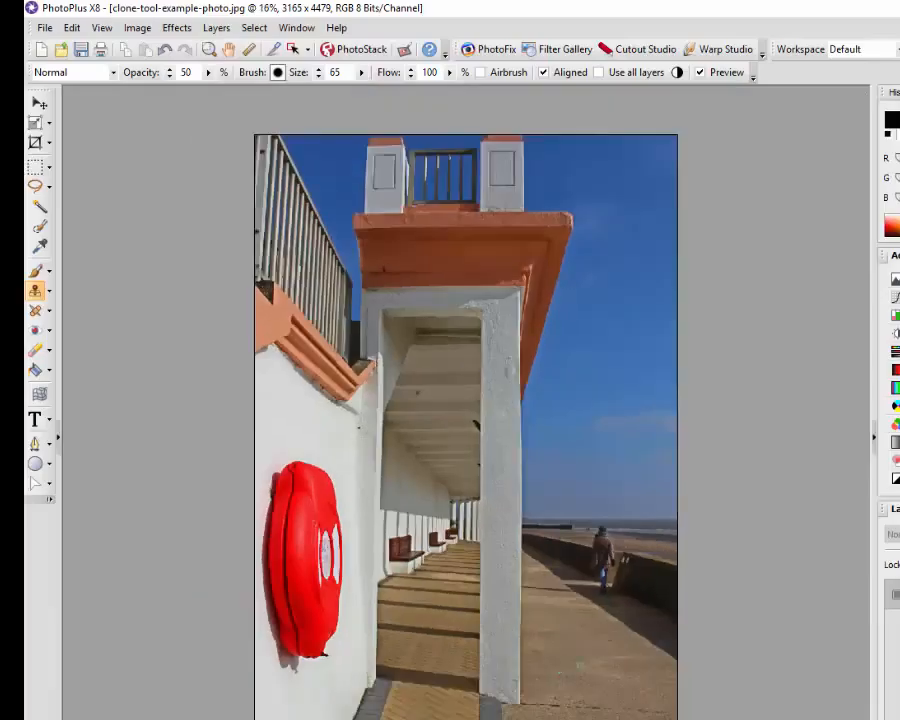